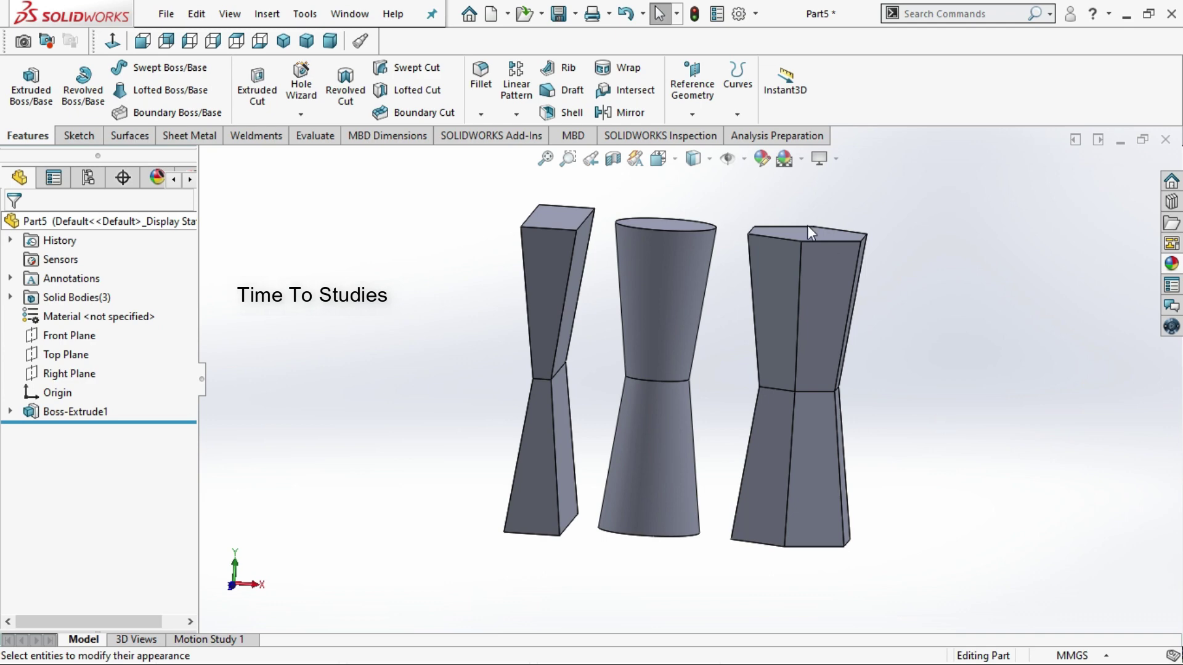
- Open Edit Appearance, close the Appearances pane, and clear Part5.SLDPRT from Selected Geometry
left_click(762, 160)
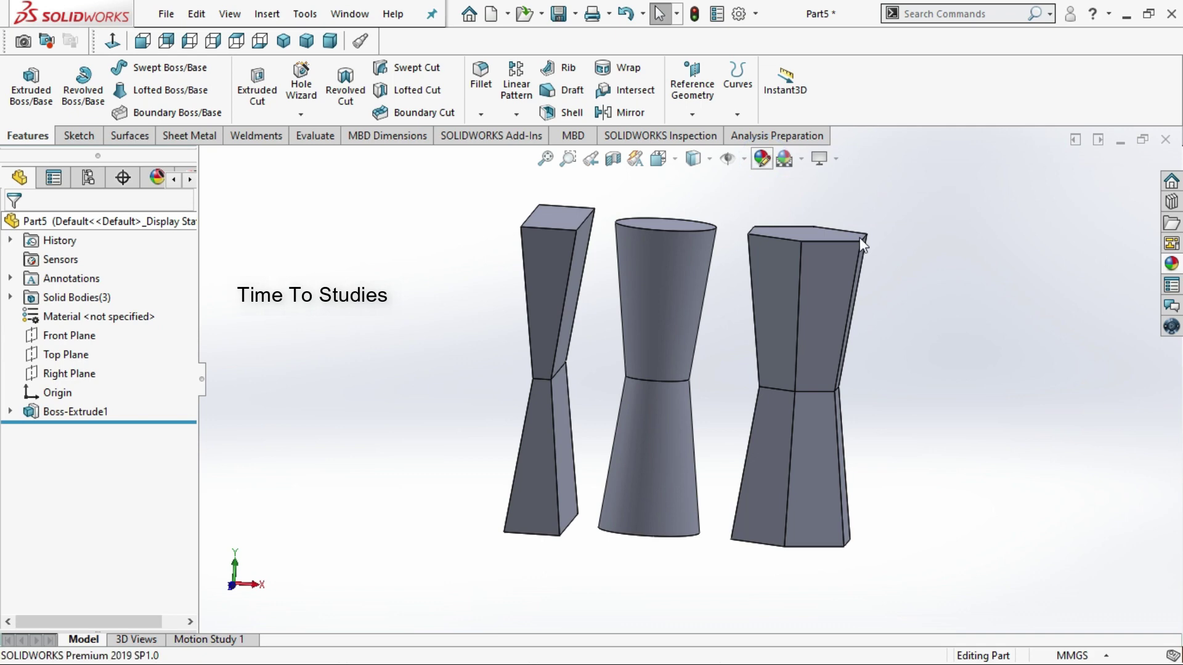
left_click(332, 303)
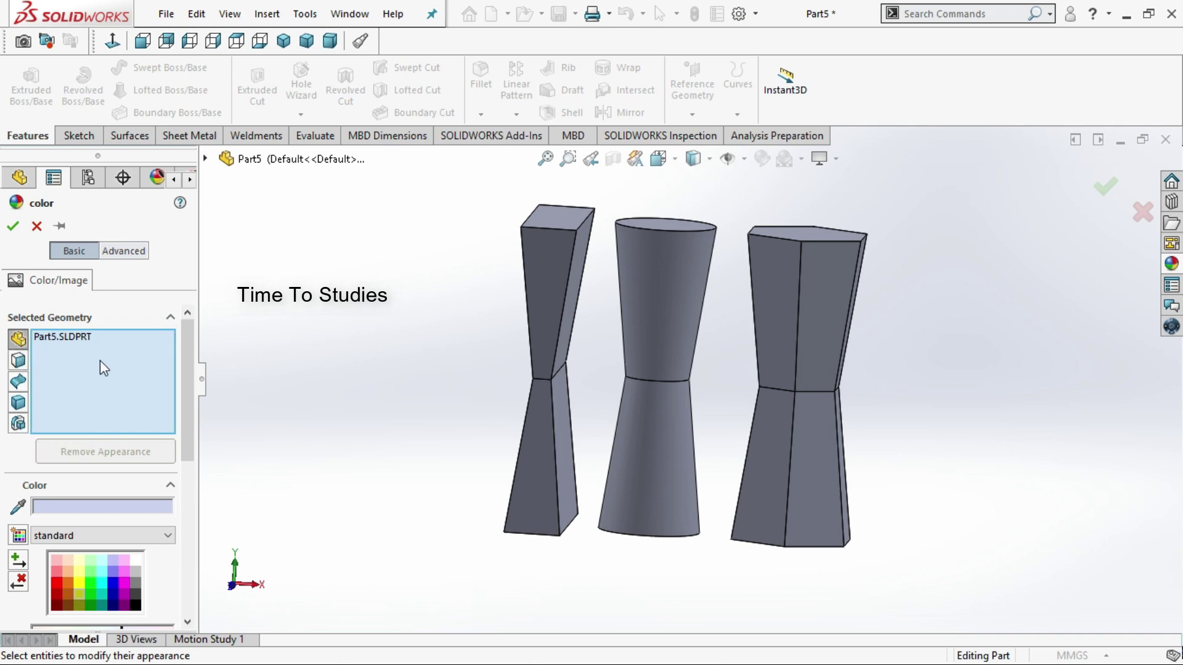
left_click(87, 339)
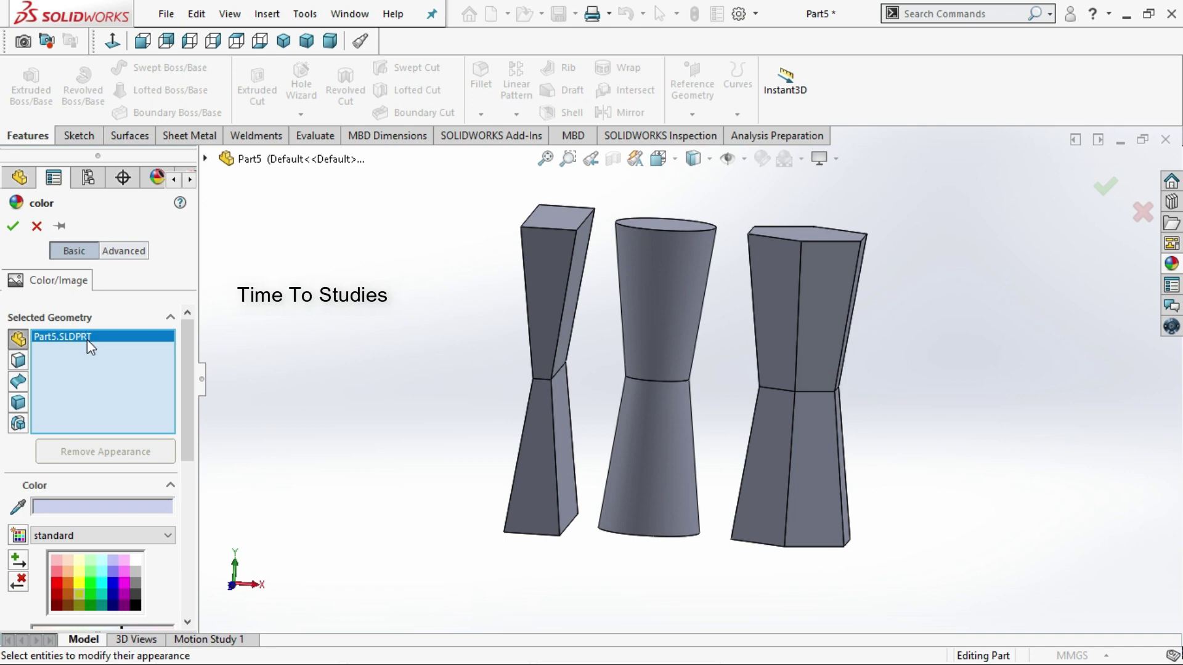
right_click(87, 339)
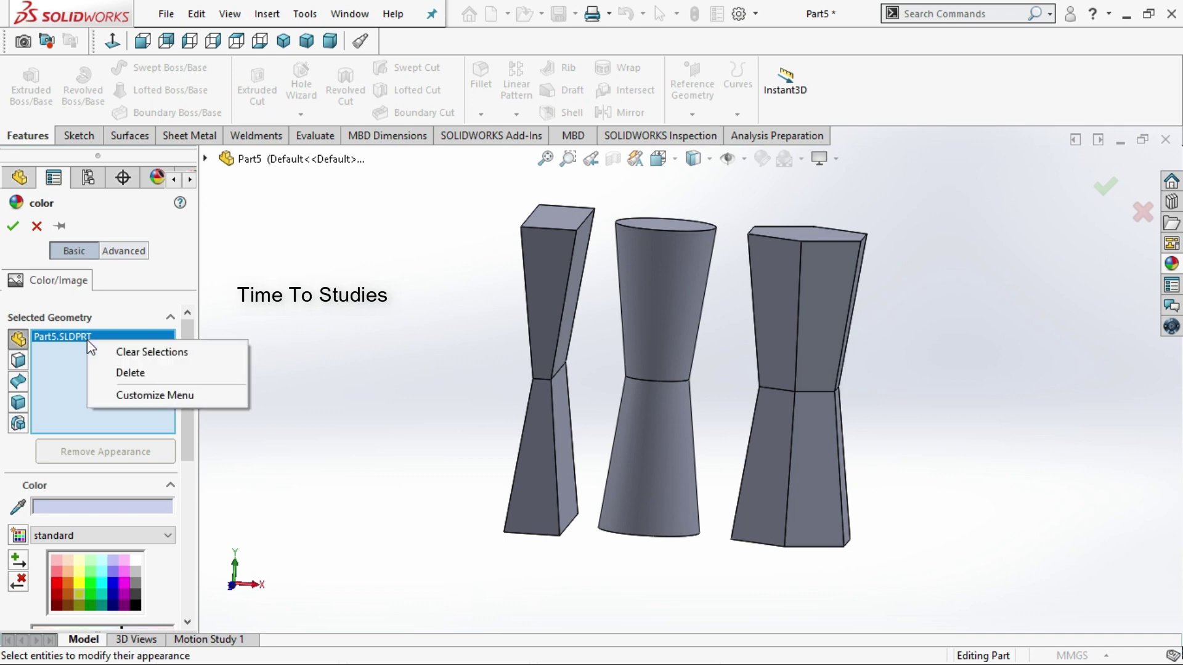
left_click(131, 355)
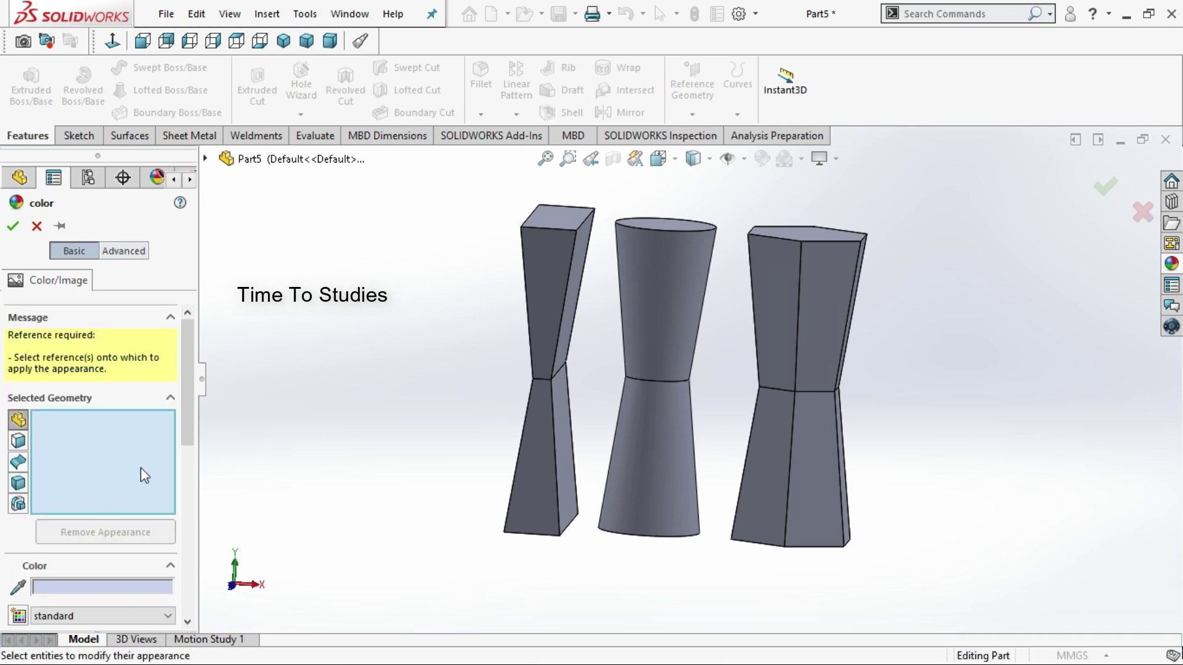
- Select the part and apply the green swatch to all three bodies
left_click(661, 315)
left_click_drag(187, 397, 184, 422)
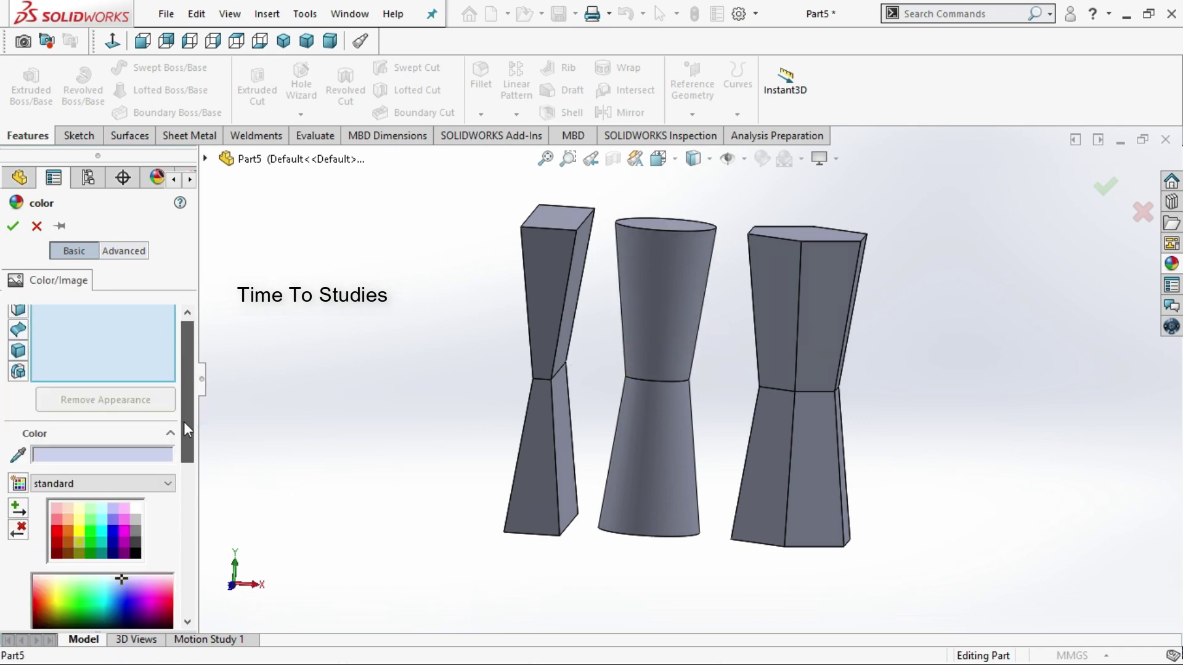
left_click(88, 532)
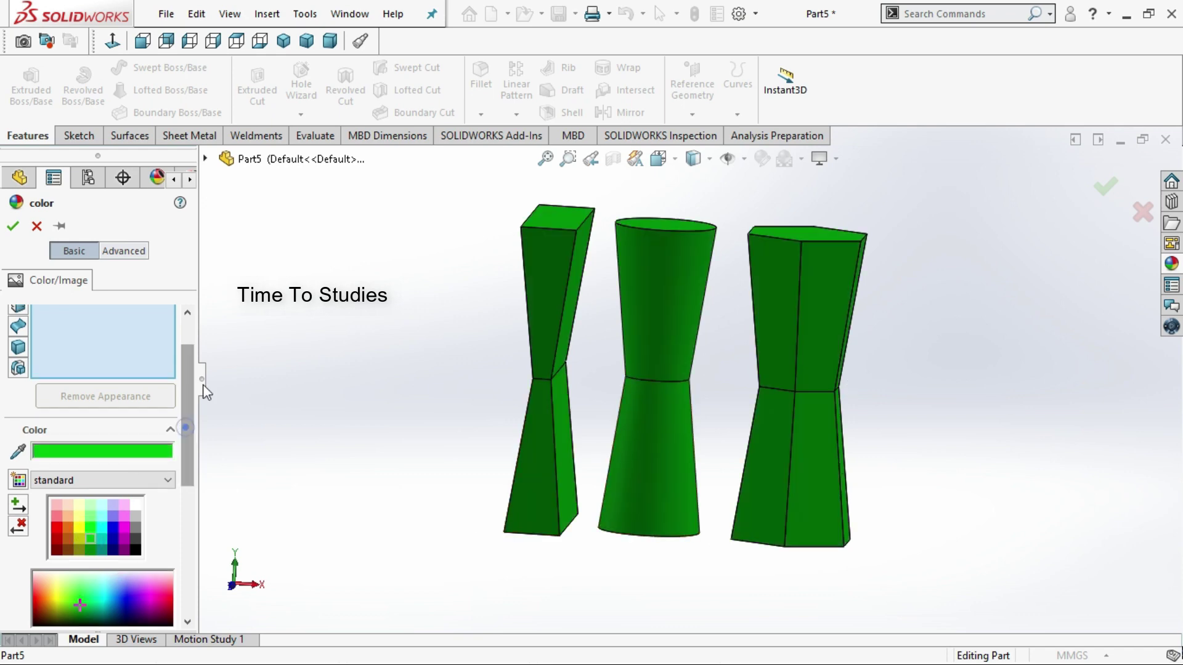
- Set the selection filter to faces and clear the selected geometry, returning the bodies to grey
scroll(203, 373, "up", 3)
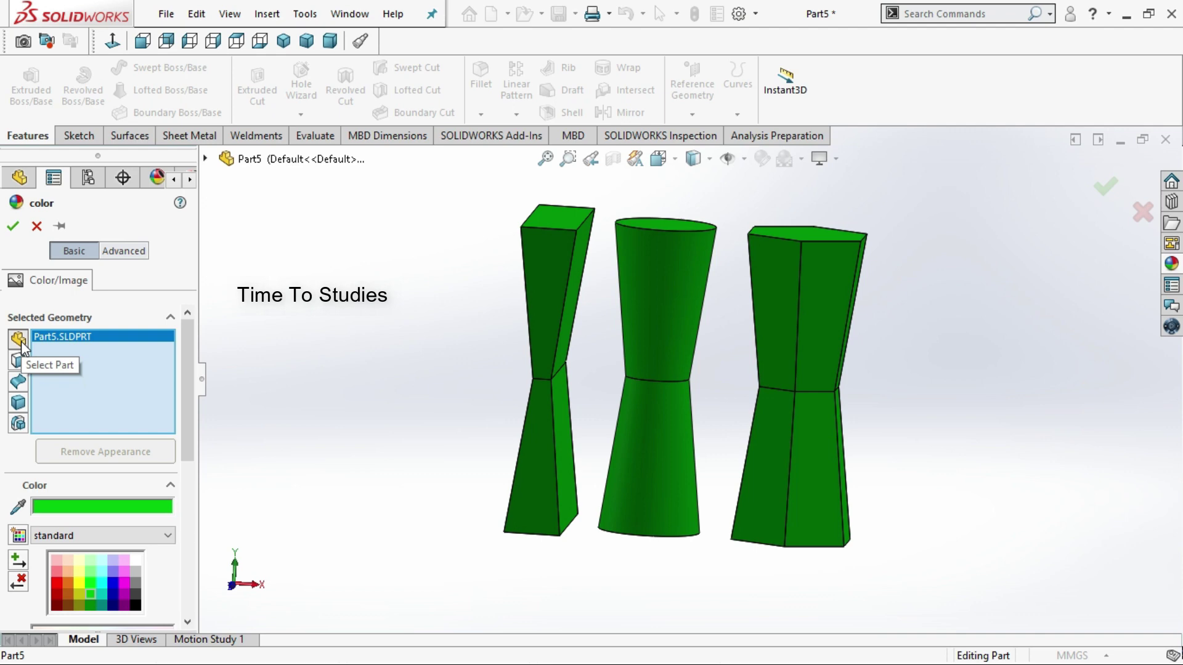
left_click(22, 346)
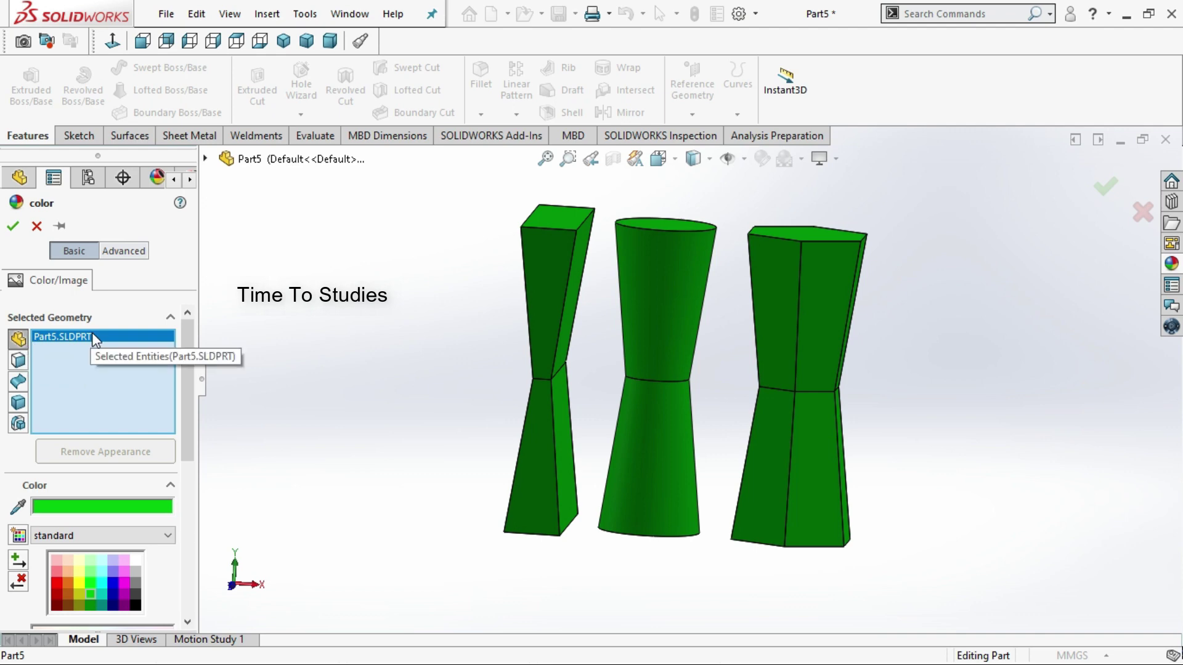
left_click(18, 360)
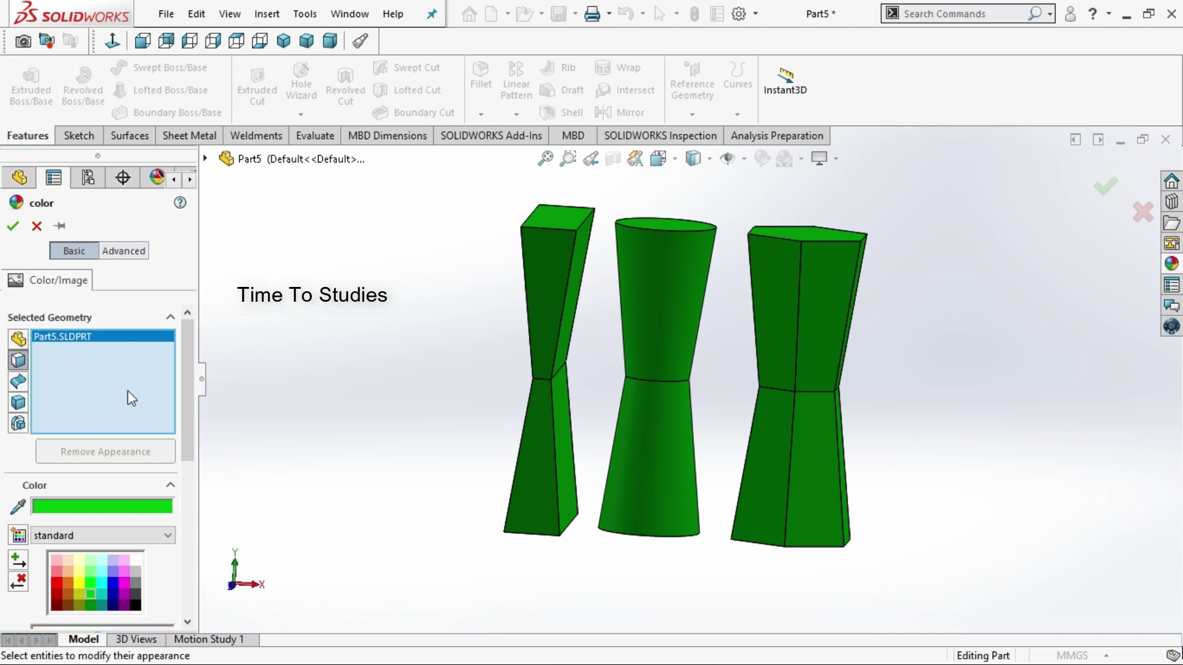
right_click(125, 368)
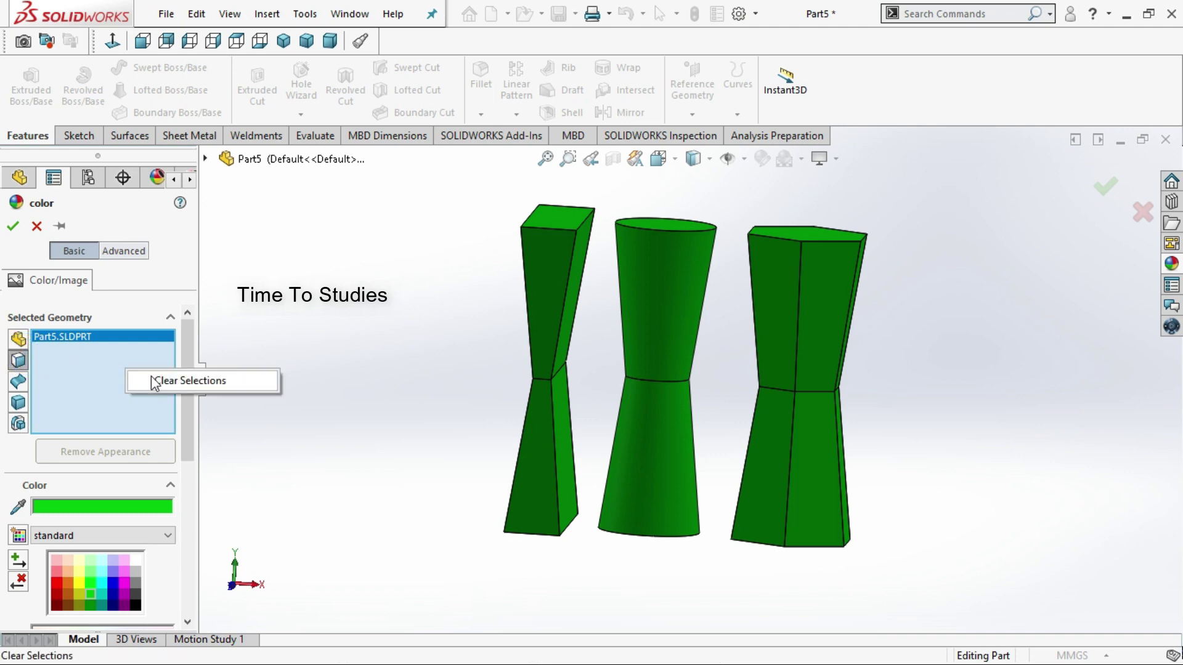
left_click(153, 380)
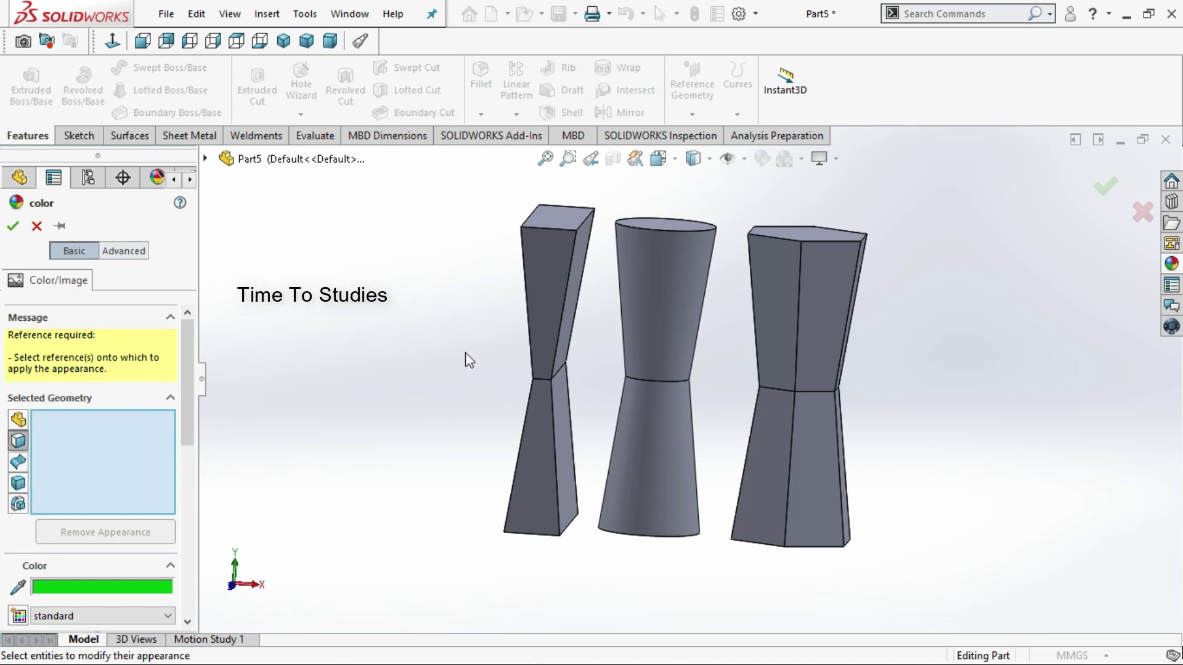
- Pick front faces on the left, middle and right bodies for the green colour
left_click(544, 292)
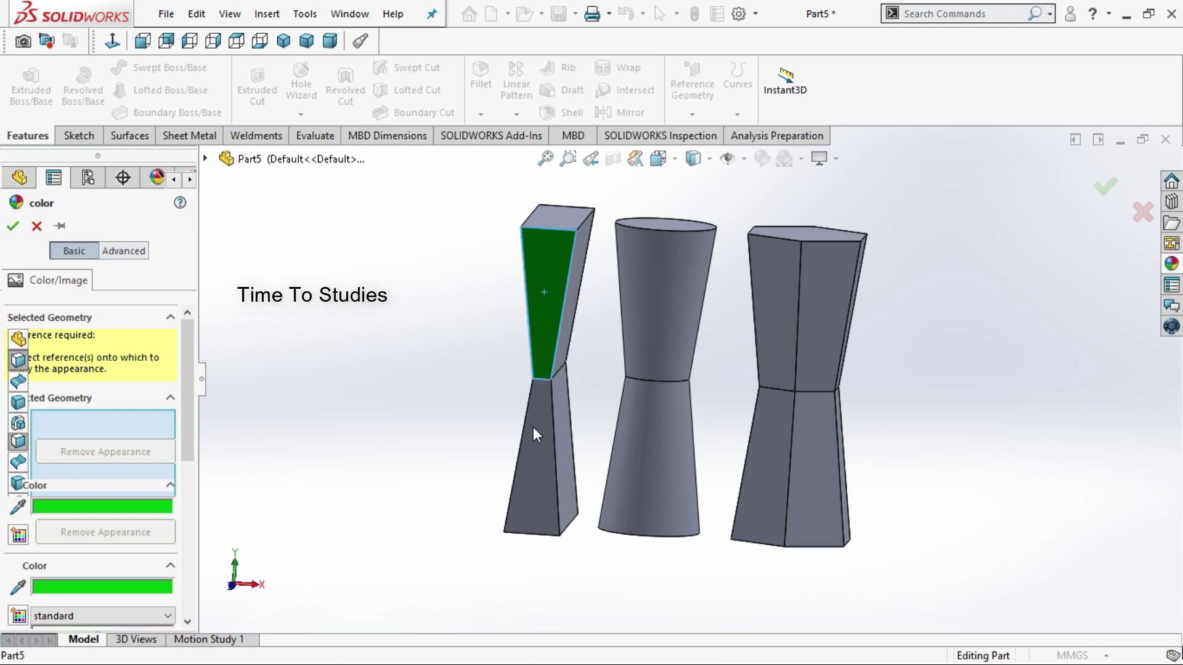
left_click(532, 466)
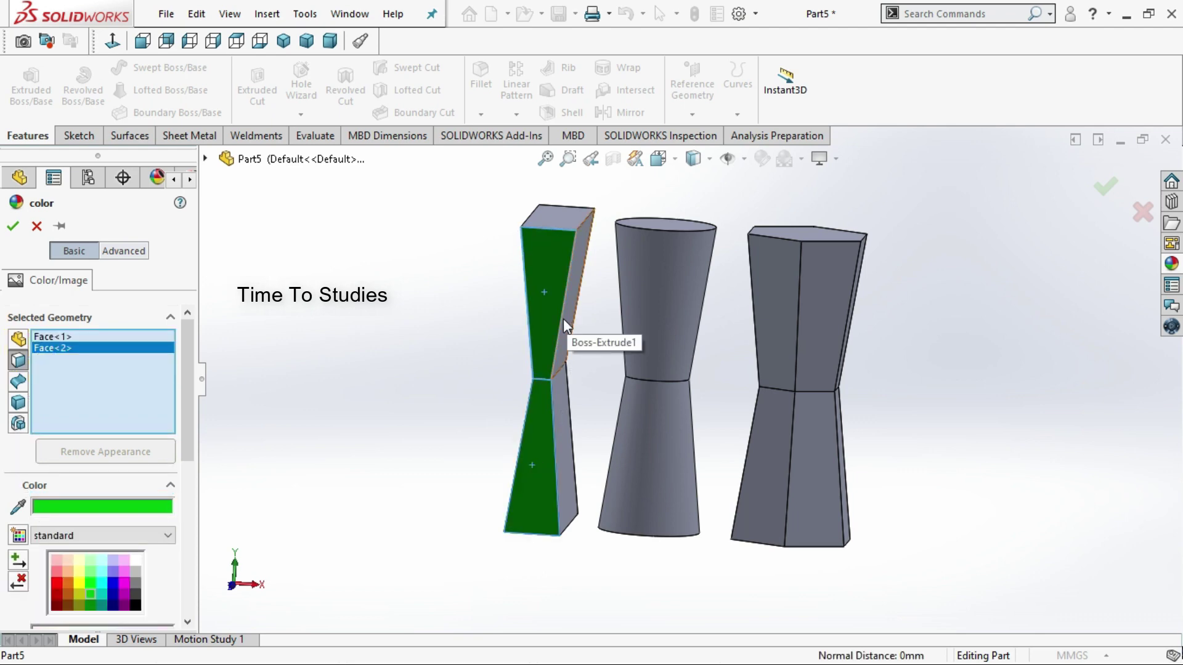
left_click(816, 353)
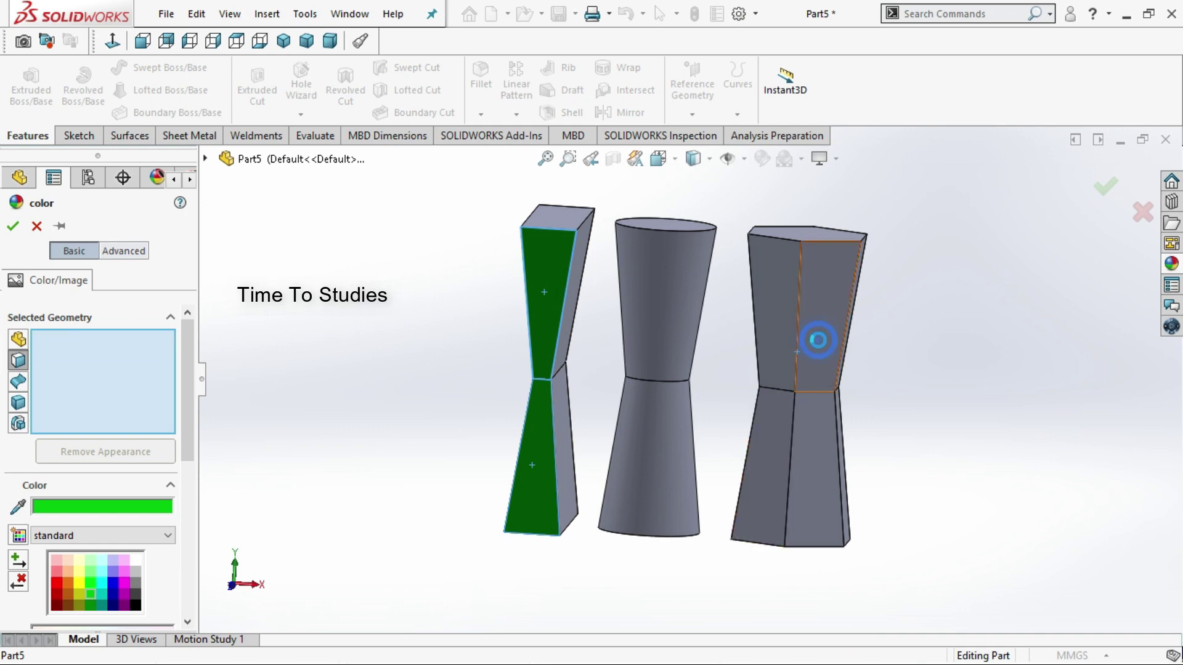
left_click(647, 447)
middle_click_drag(940, 428, 916, 465)
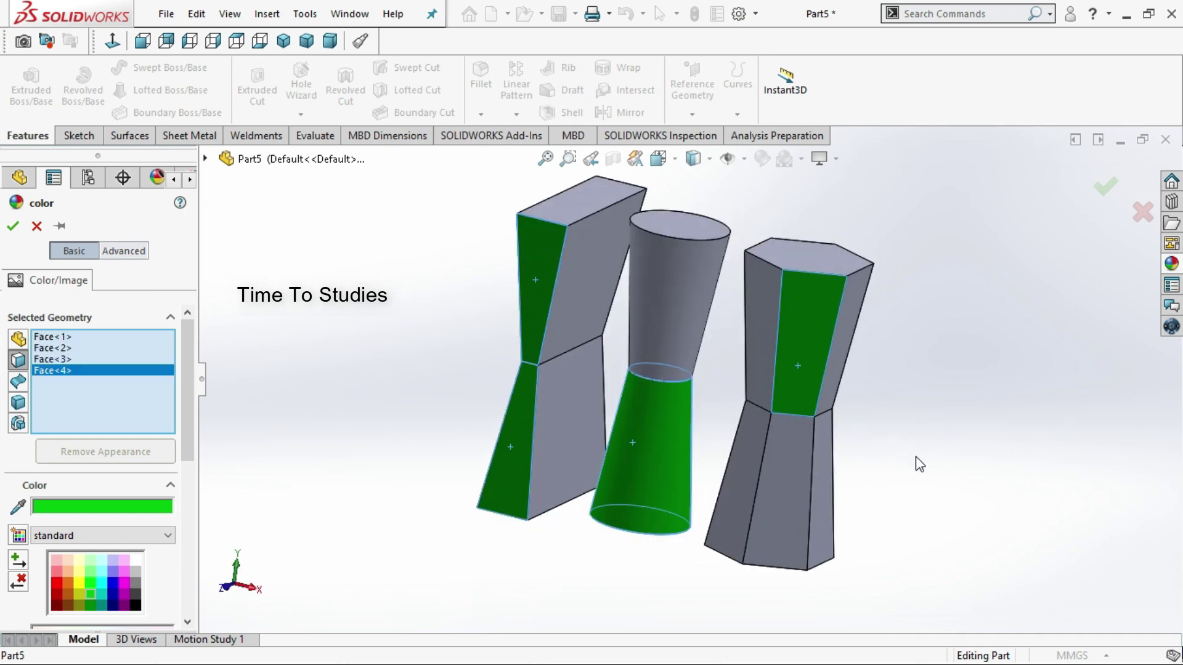
- Switch to body selection and add the whole left body to the colour edit
left_click(17, 402)
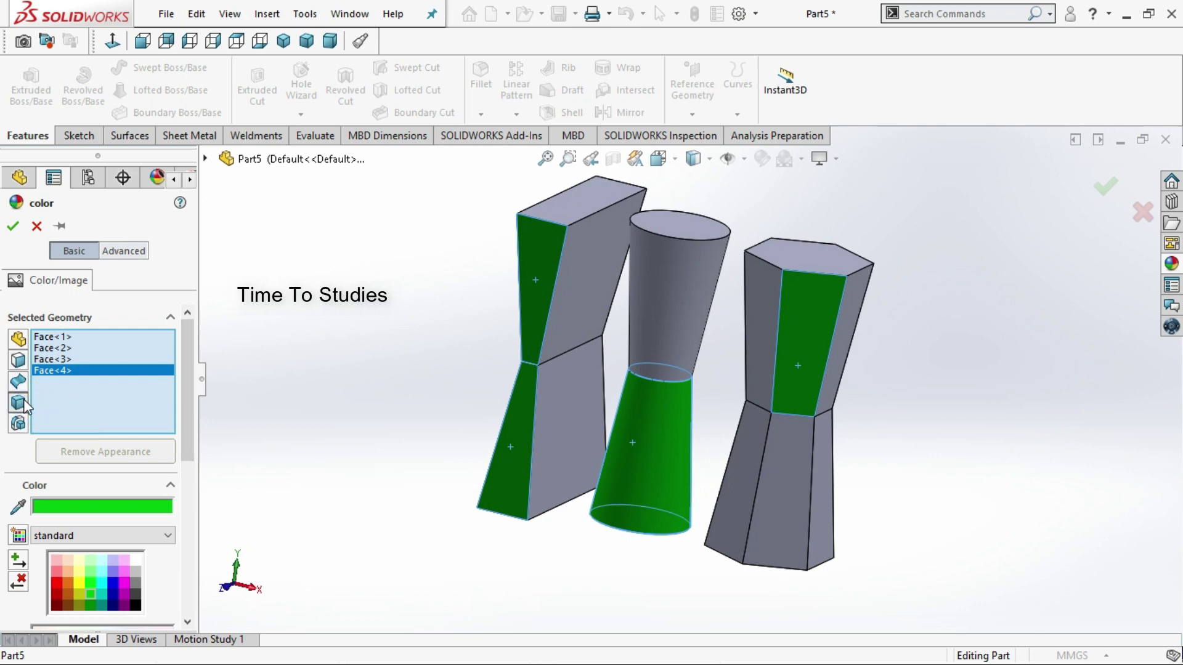
left_click(560, 407)
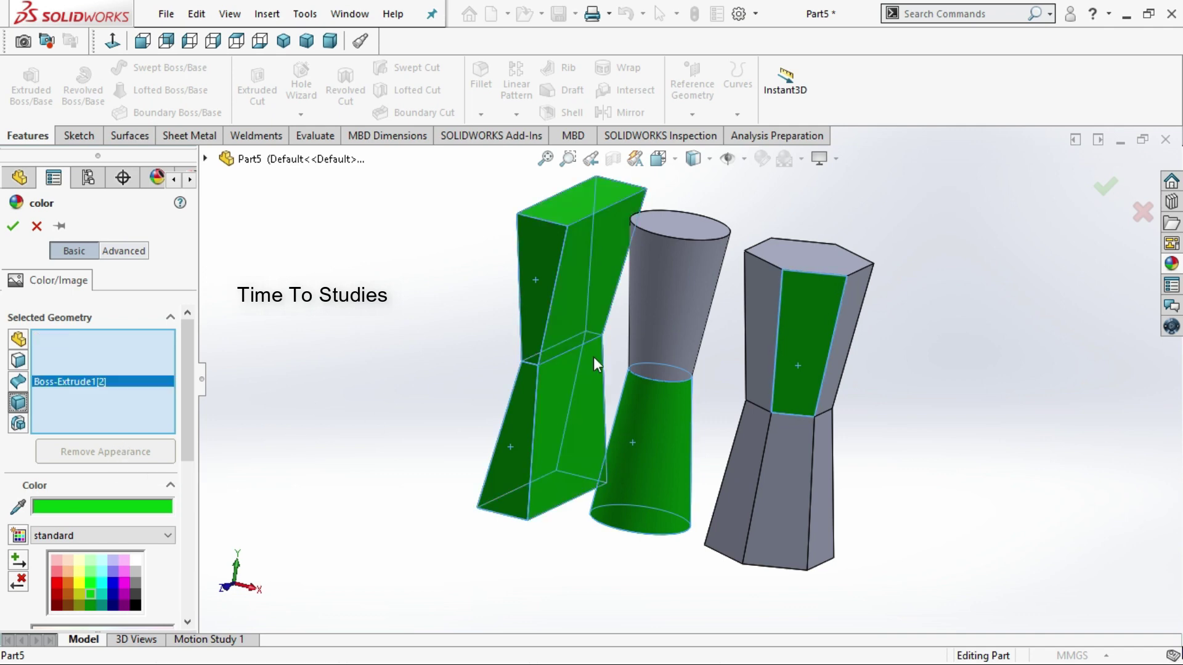
middle_click_drag(801, 382, 801, 421)
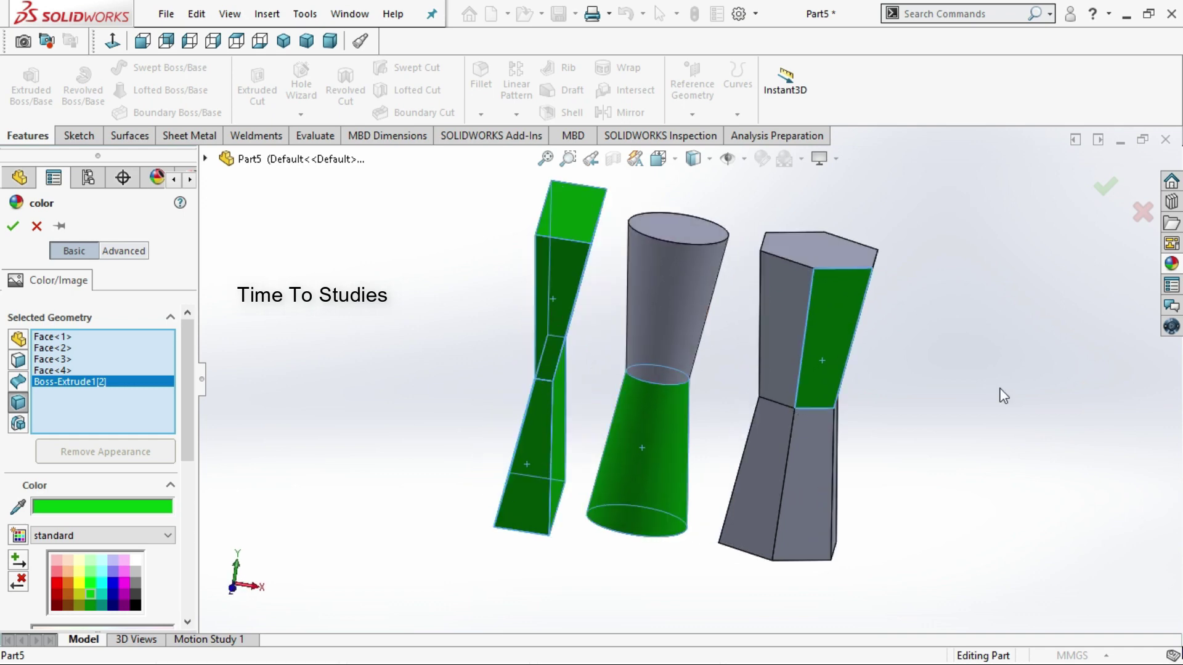
middle_click_drag(982, 381, 948, 394)
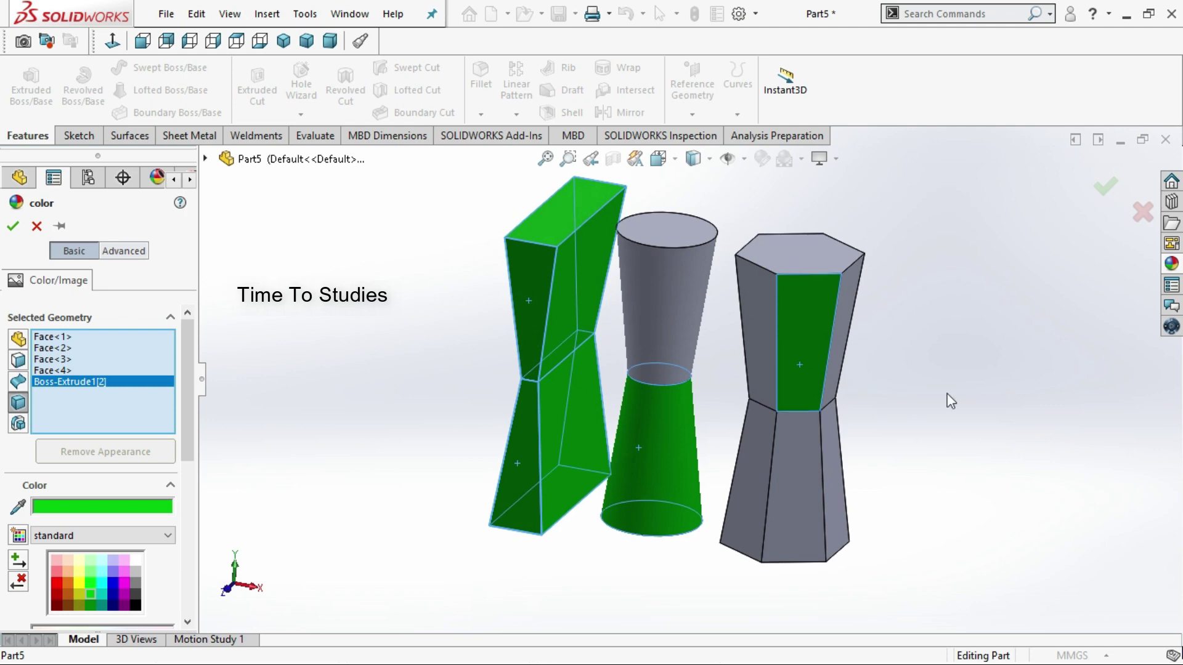
- Switch to feature selection, remove Boss-Extrude1[2], and clear all picked geometry
left_click(18, 424)
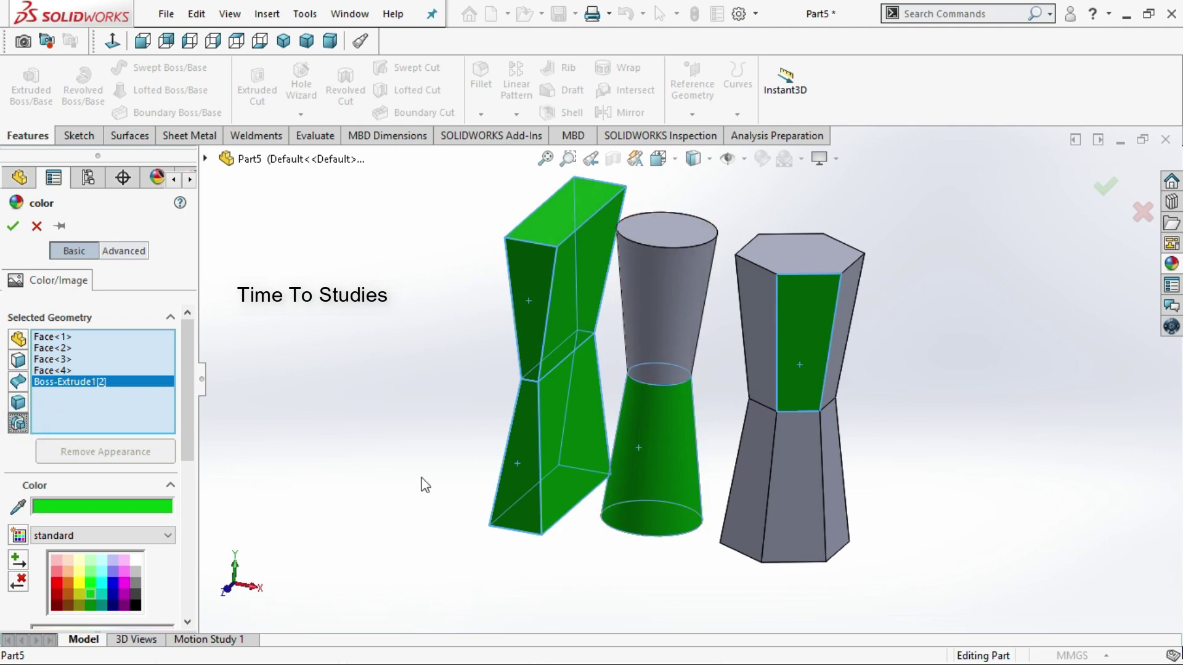
right_click(102, 383)
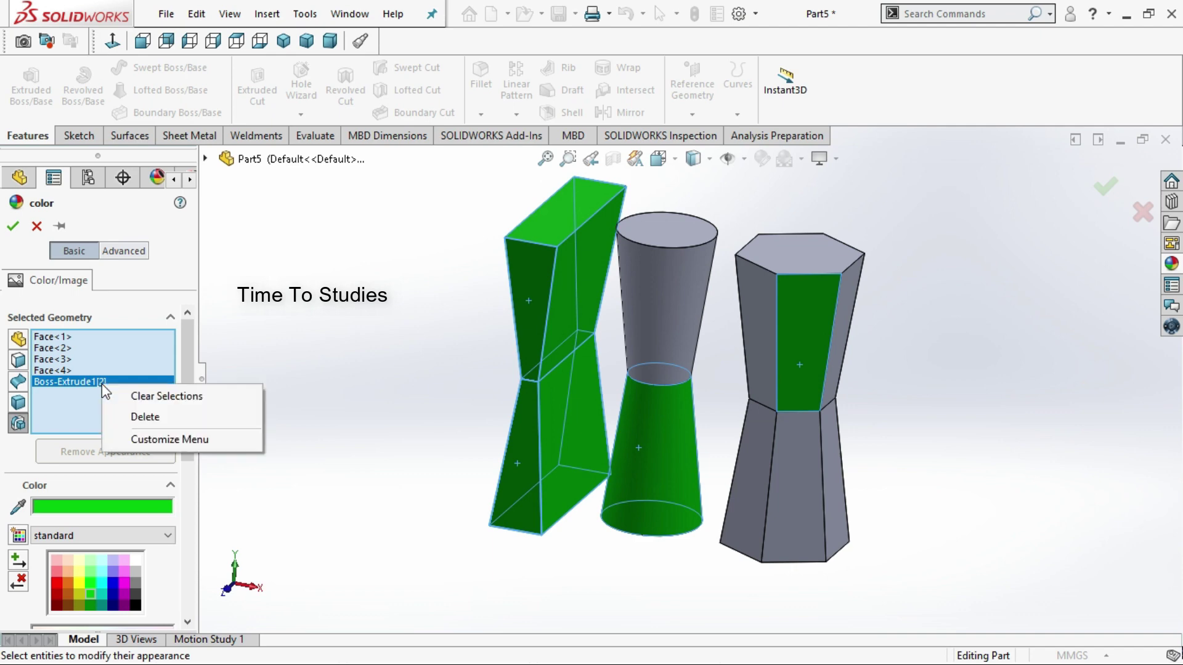
left_click(154, 412)
right_click(141, 411)
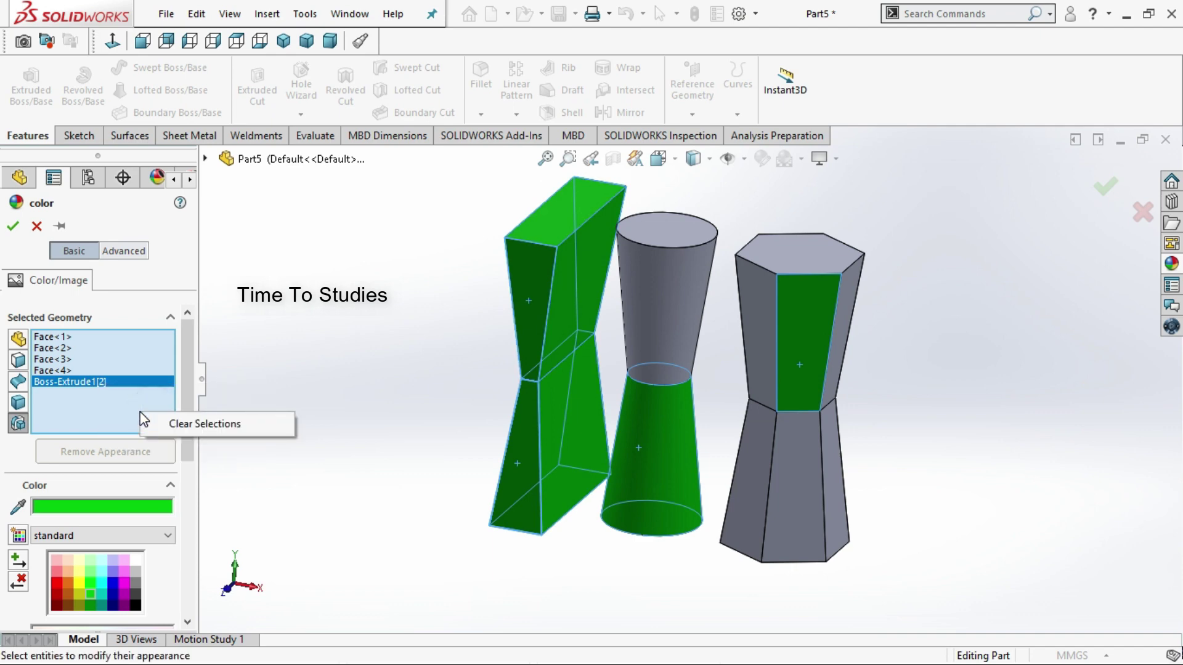
left_click(178, 424)
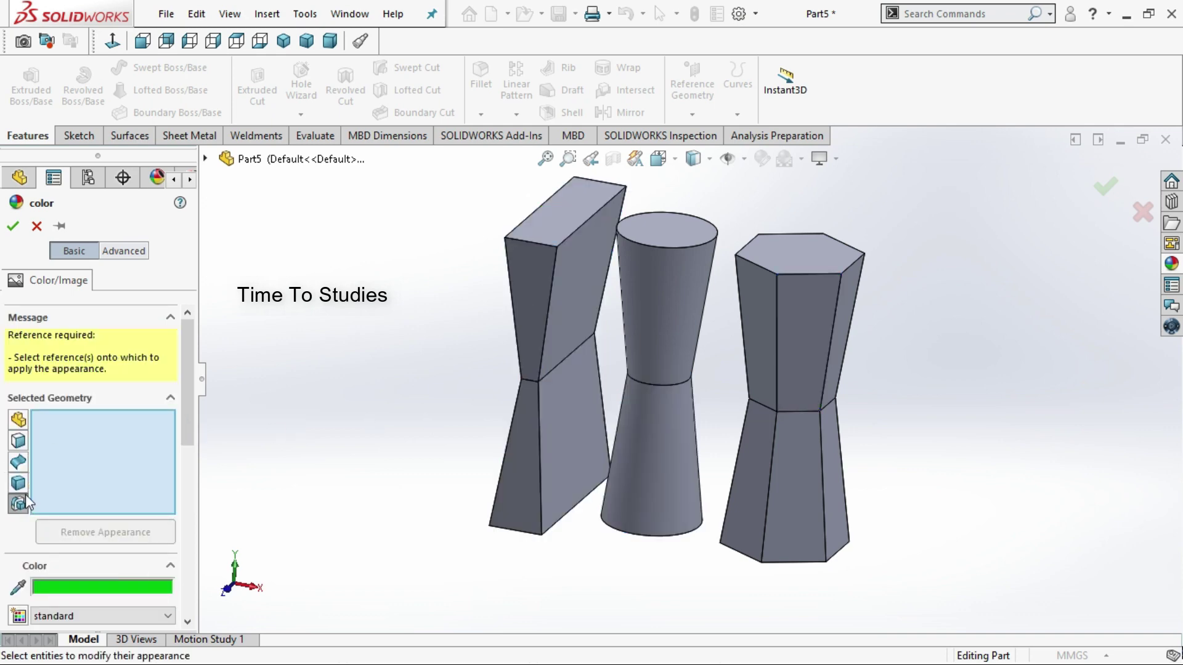
- Use the Select Features filter to add Boss-Extrude1 via the middle body
left_click(21, 504)
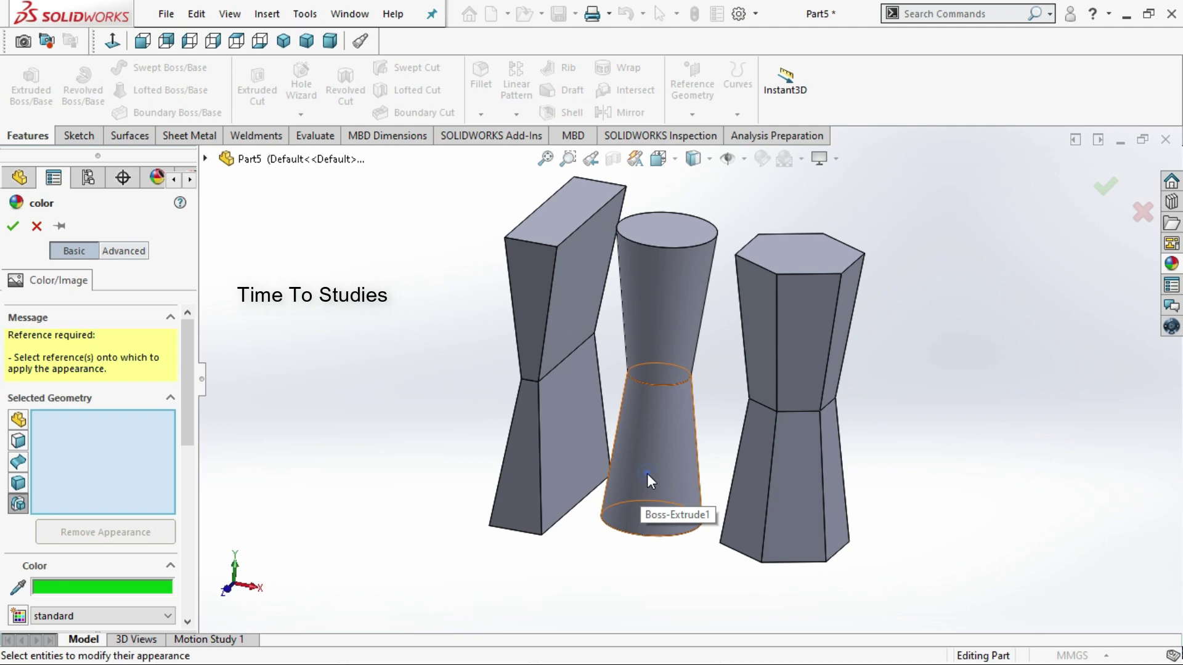
left_click(647, 473)
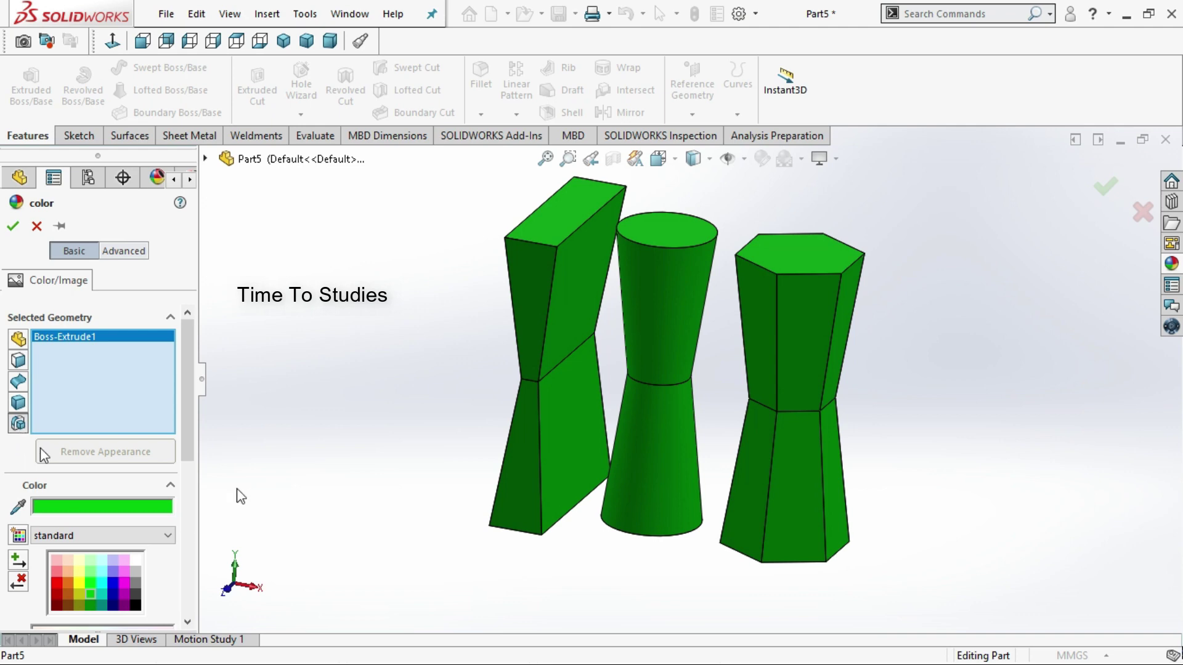
- Set the colour to light green RGB 125, 255, 95 on the spectrum and accept it
left_click_drag(189, 390, 192, 570)
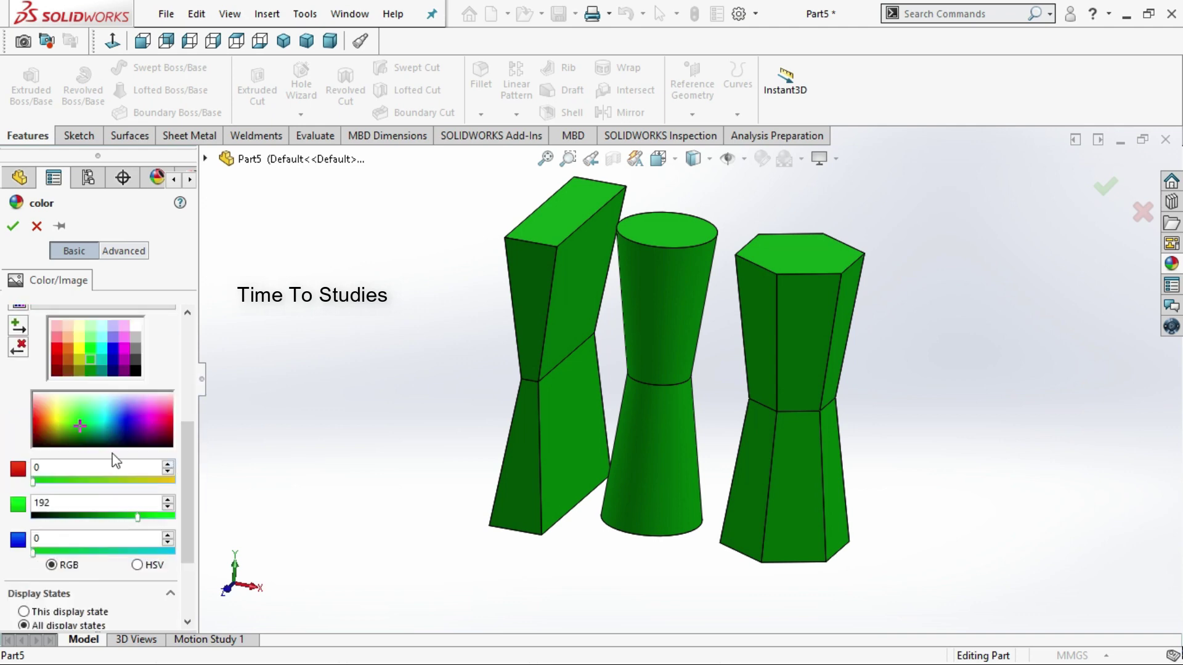
left_click_drag(79, 425, 52, 402)
mouse_move(152, 420)
left_mouse_down()
mouse_move(61, 416)
mouse_move(61, 405)
mouse_move(100, 407)
mouse_move(75, 409)
left_mouse_up()
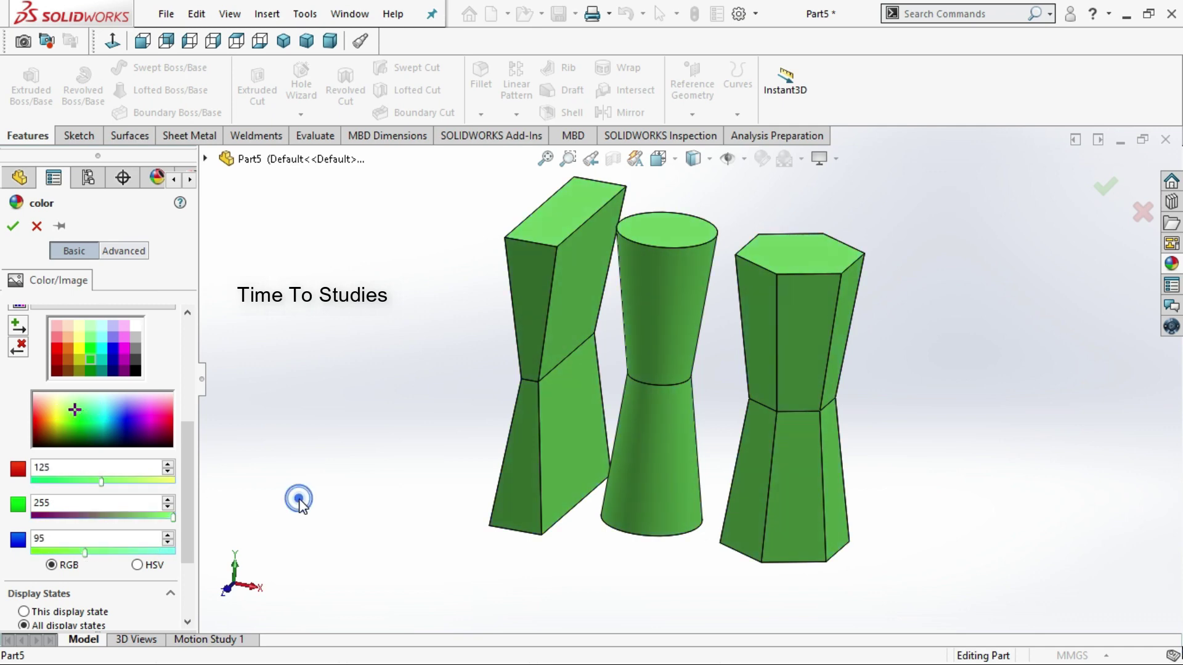
key("f")
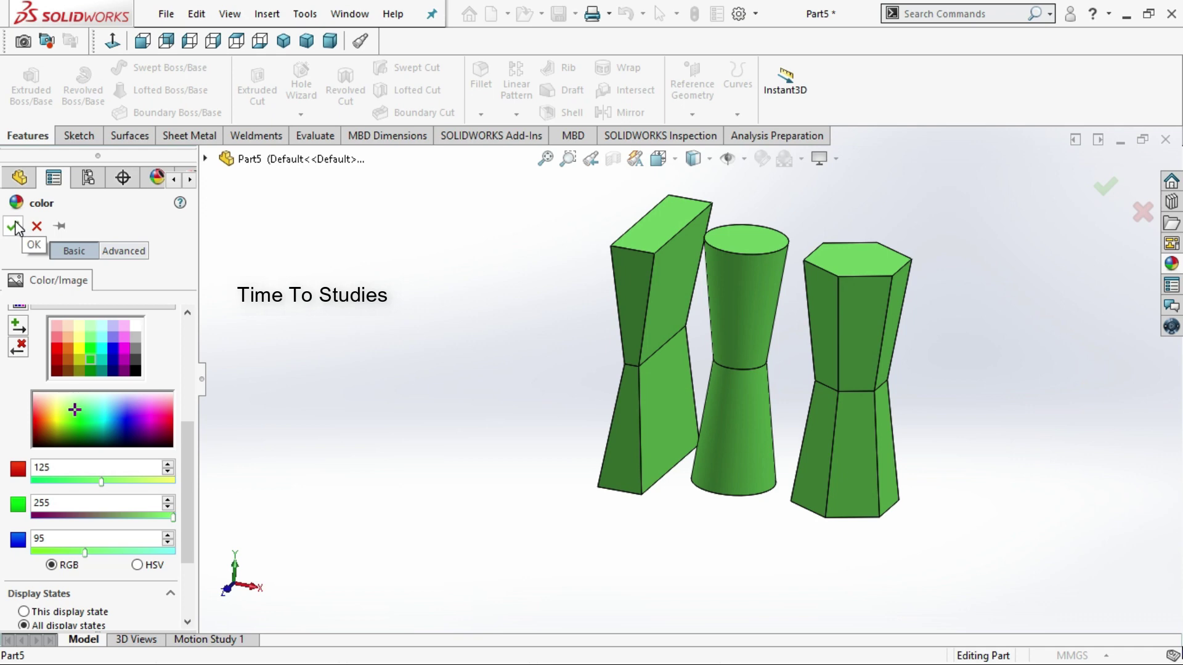
left_click(13, 226)
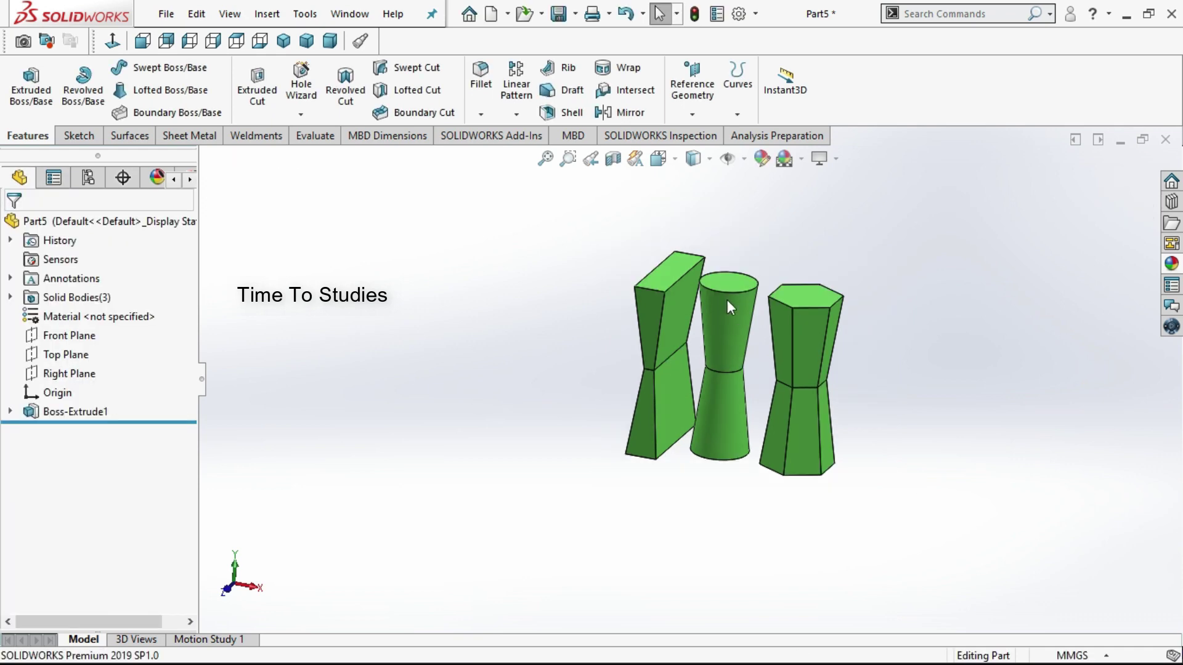
- Pre-select Boss-Extrude1 and browse to the Solid colours in the Appearances library
left_click(93, 410)
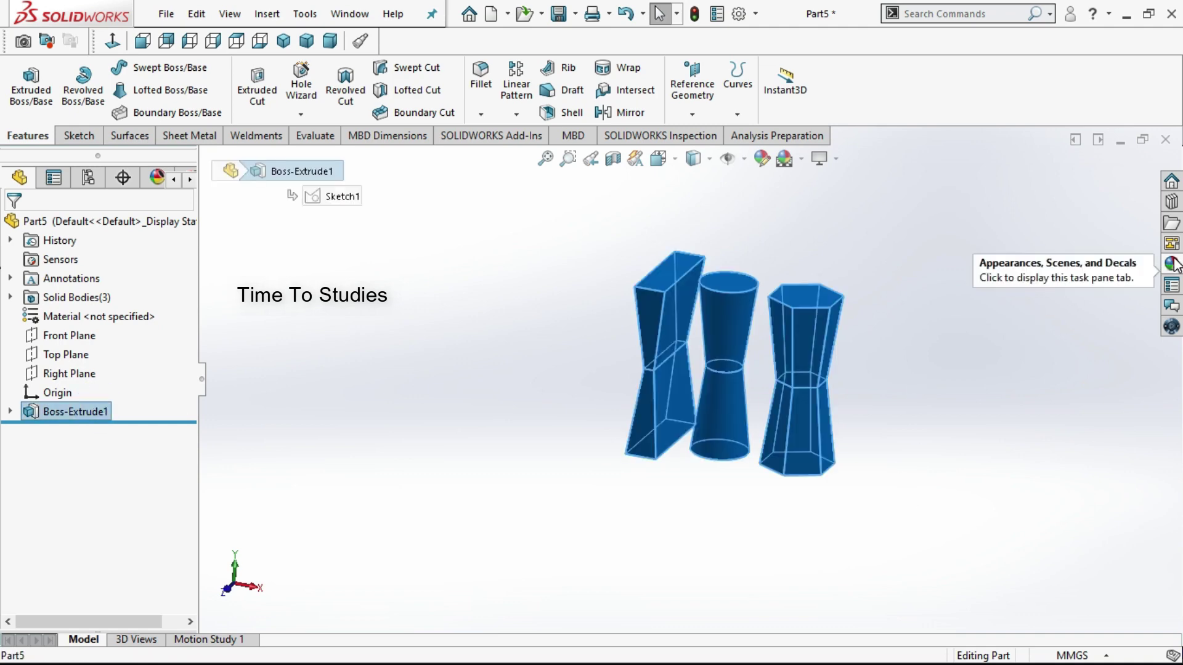
left_click(1173, 264)
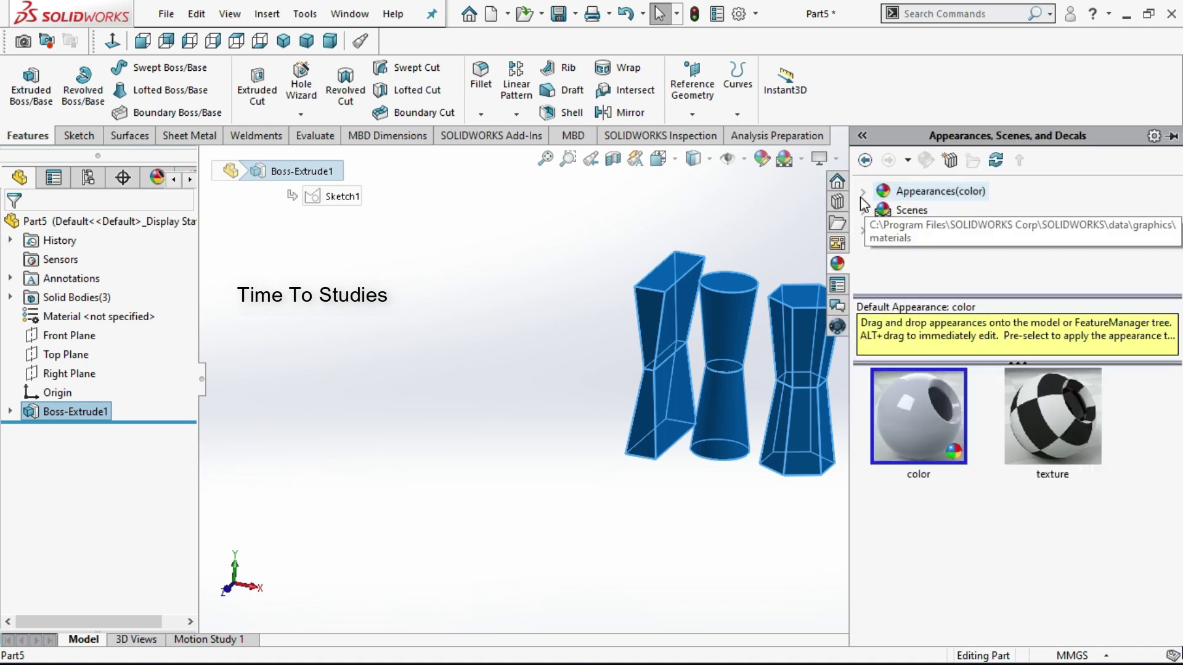
double_click(927, 192)
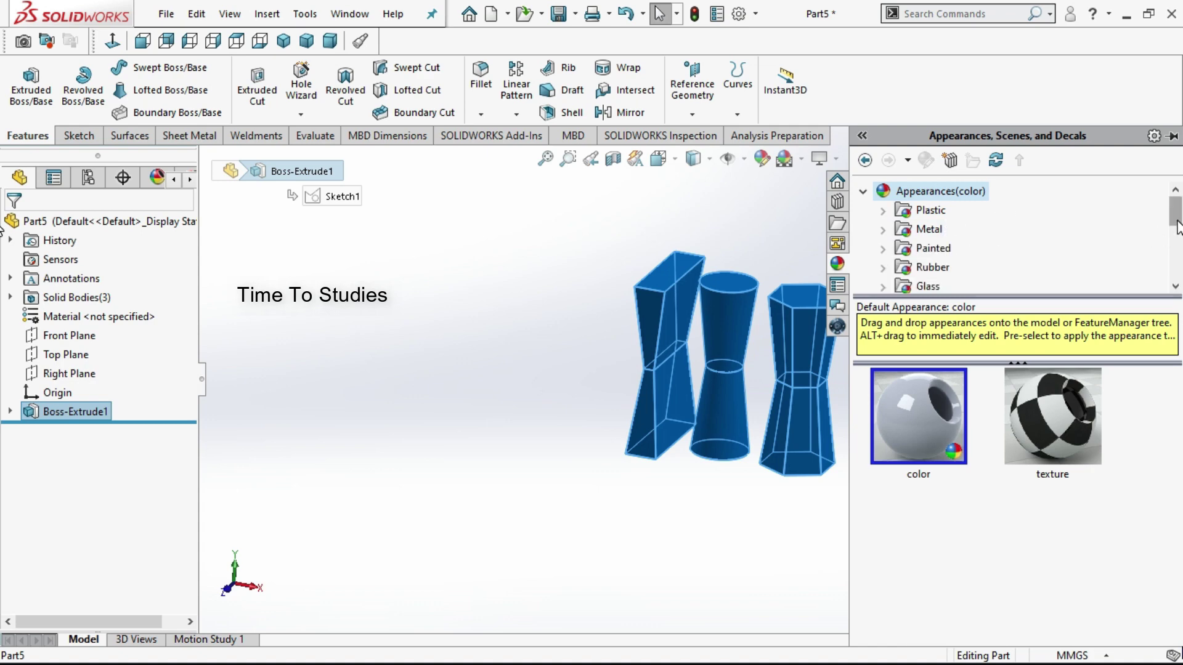
left_click_drag(1177, 226, 1177, 230)
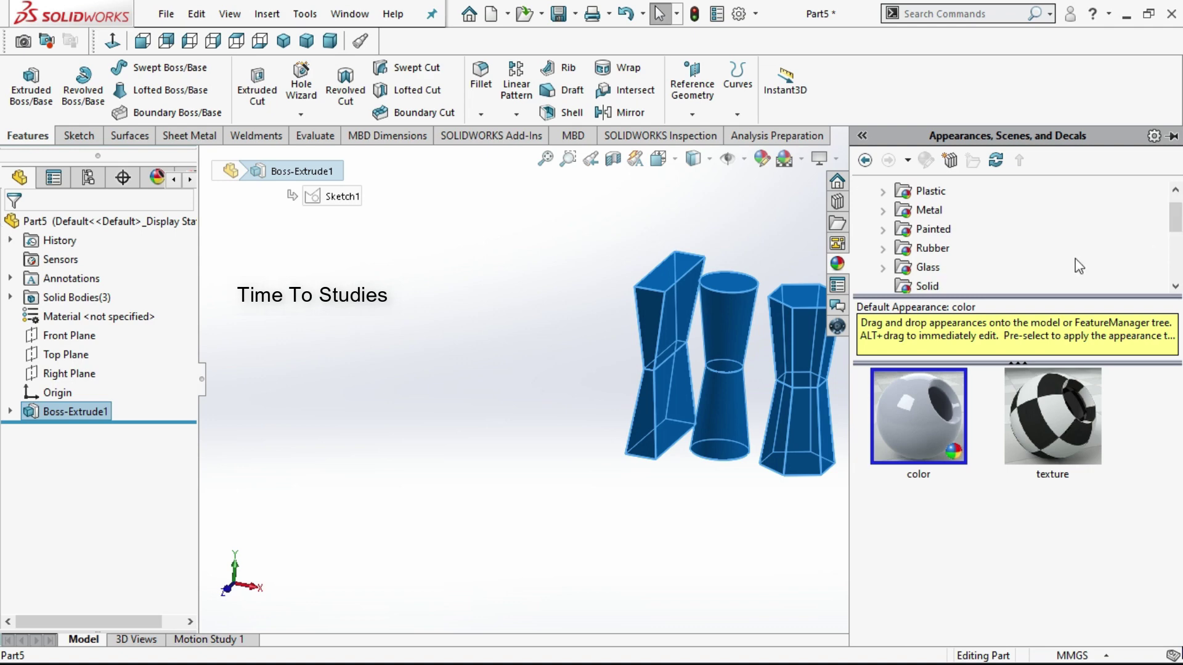
left_click(936, 288)
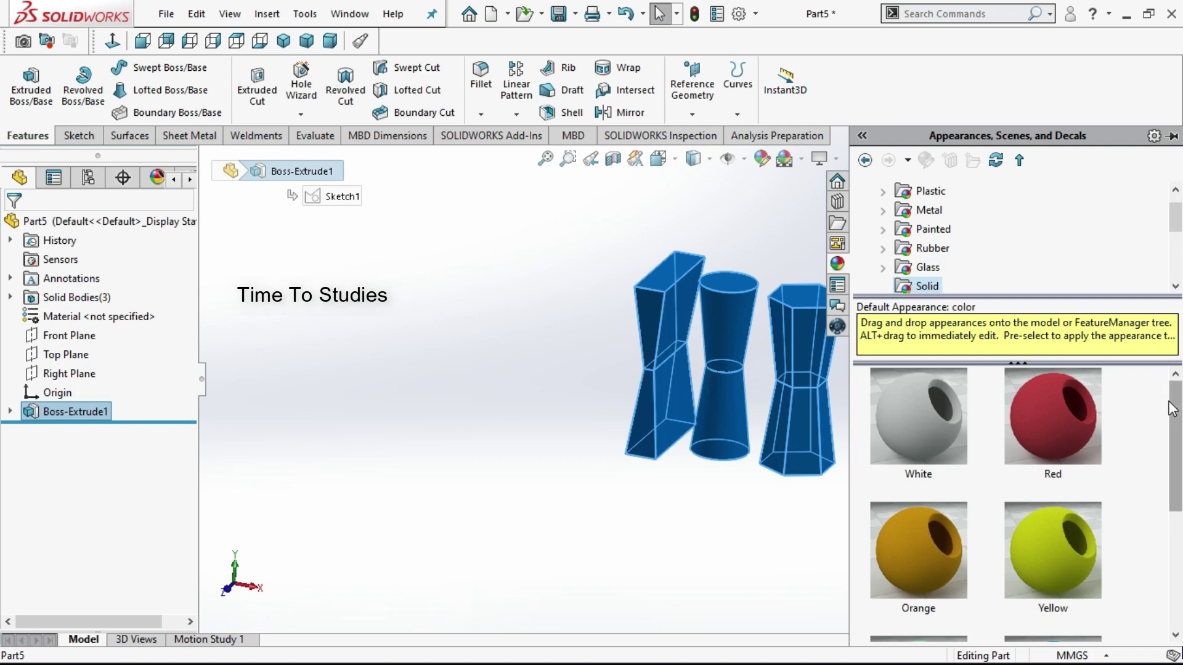
- Apply Solid Red to all three bodies and drag Orange onto the cylinder top
mouse_move(1172, 408)
left_mouse_down()
mouse_move(1172, 490)
mouse_move(1172, 394)
left_mouse_up()
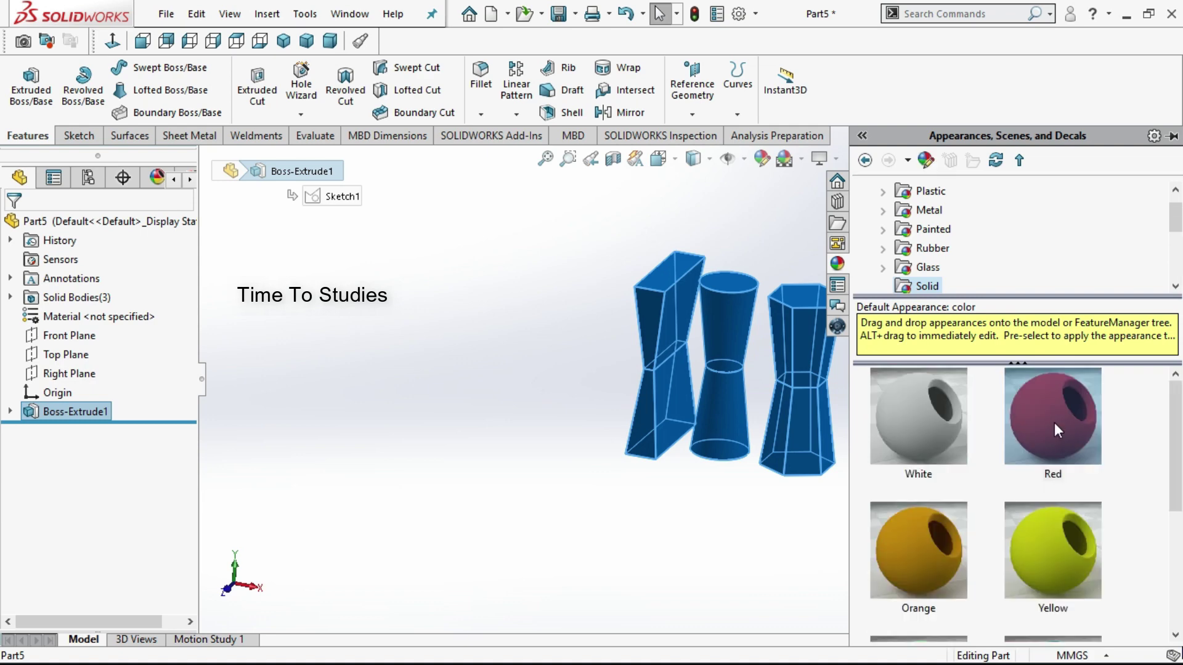
double_click(1055, 422)
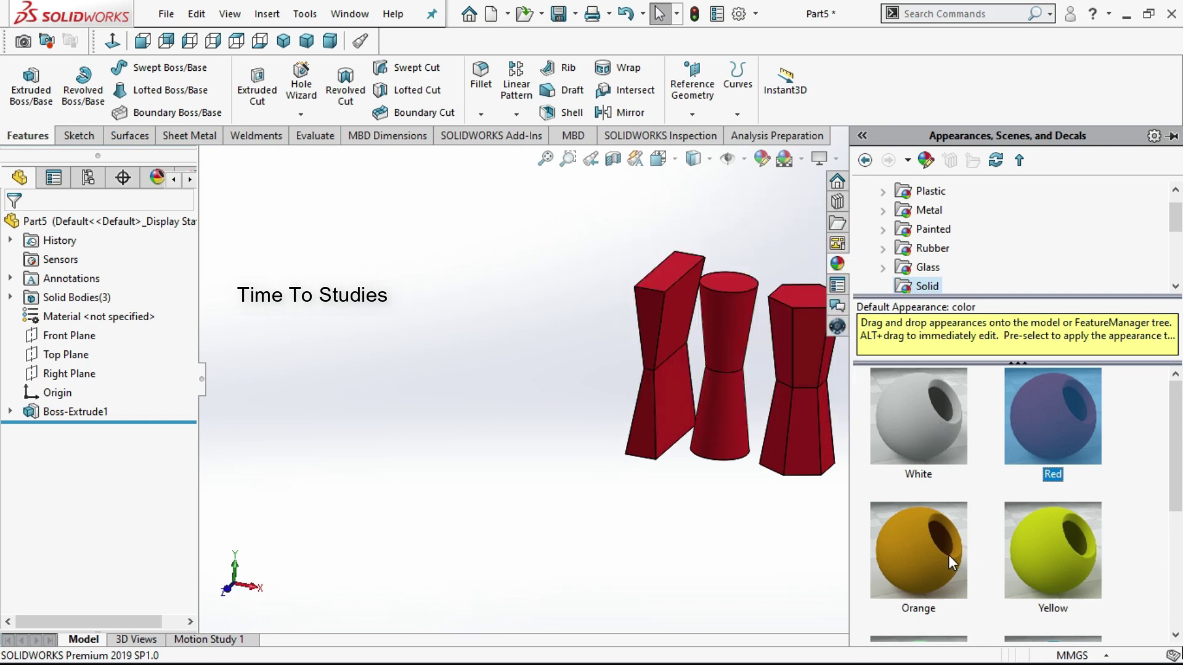
mouse_move(948, 554)
left_click_drag(949, 555, 745, 282)
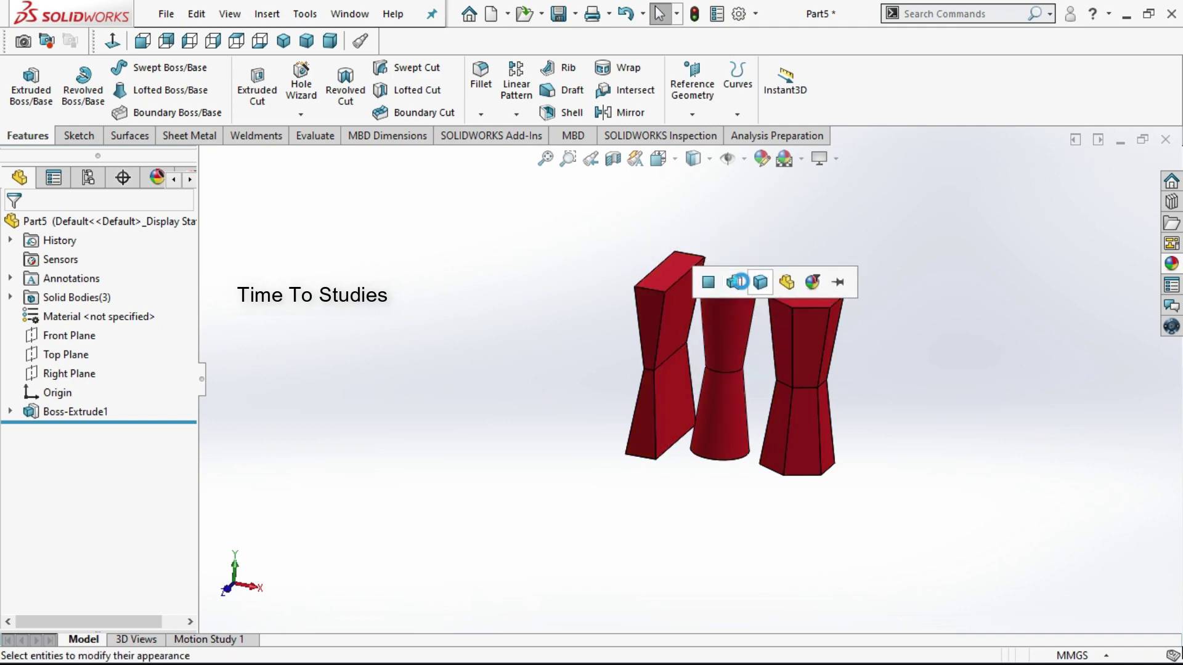
- Apply the Orange appearance only to the middle cylinder's top face
left_click(708, 284)
scroll(715, 324, "down", 3)
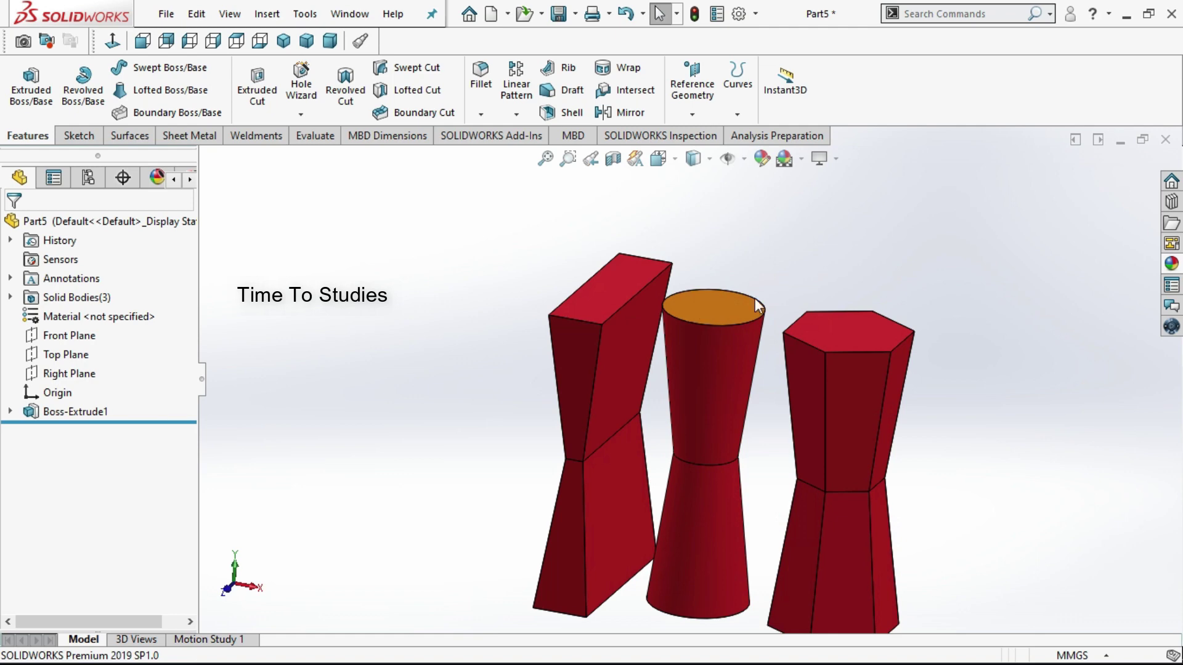
left_click(1171, 264)
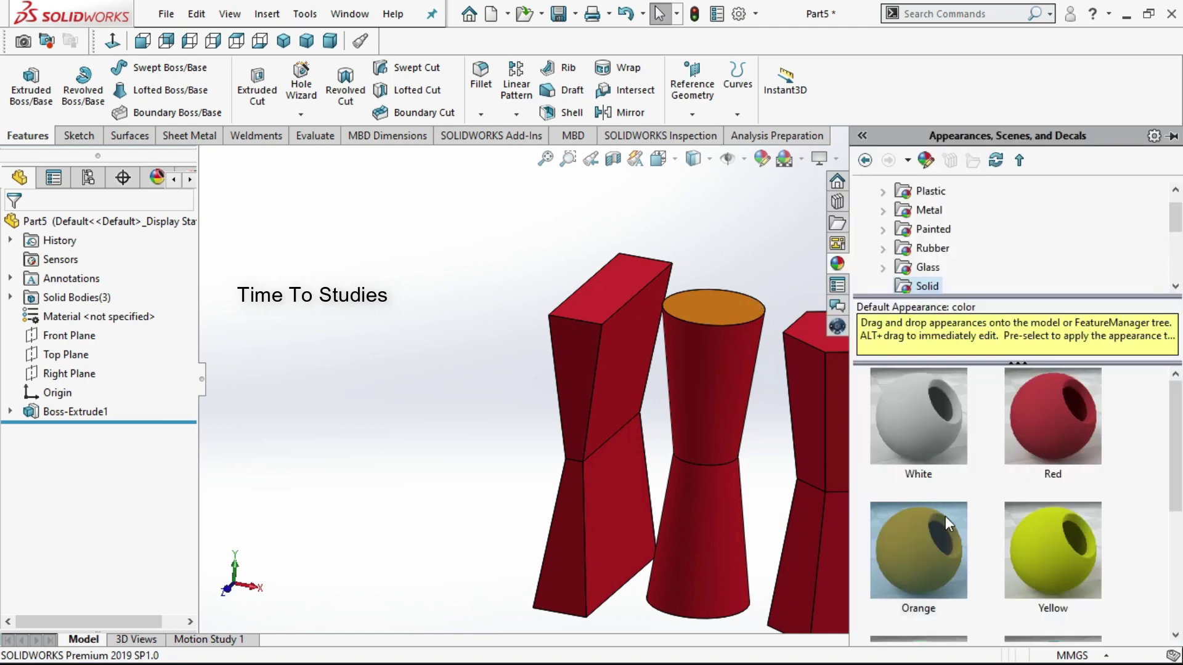
scroll(954, 516, "down", 1)
- Apply Solid Yellow to the whole Boss-Extrude1 feature and orbit to inspect the colours
left_click(1083, 503)
left_click_drag(1082, 504, 710, 385)
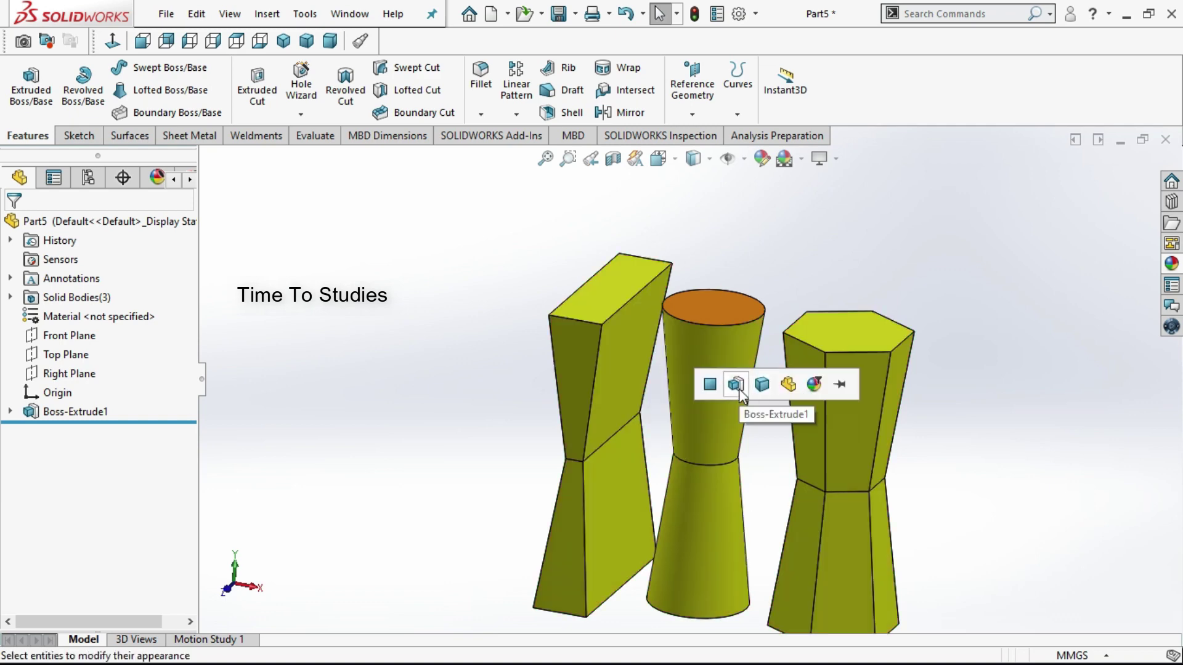
left_click(735, 384)
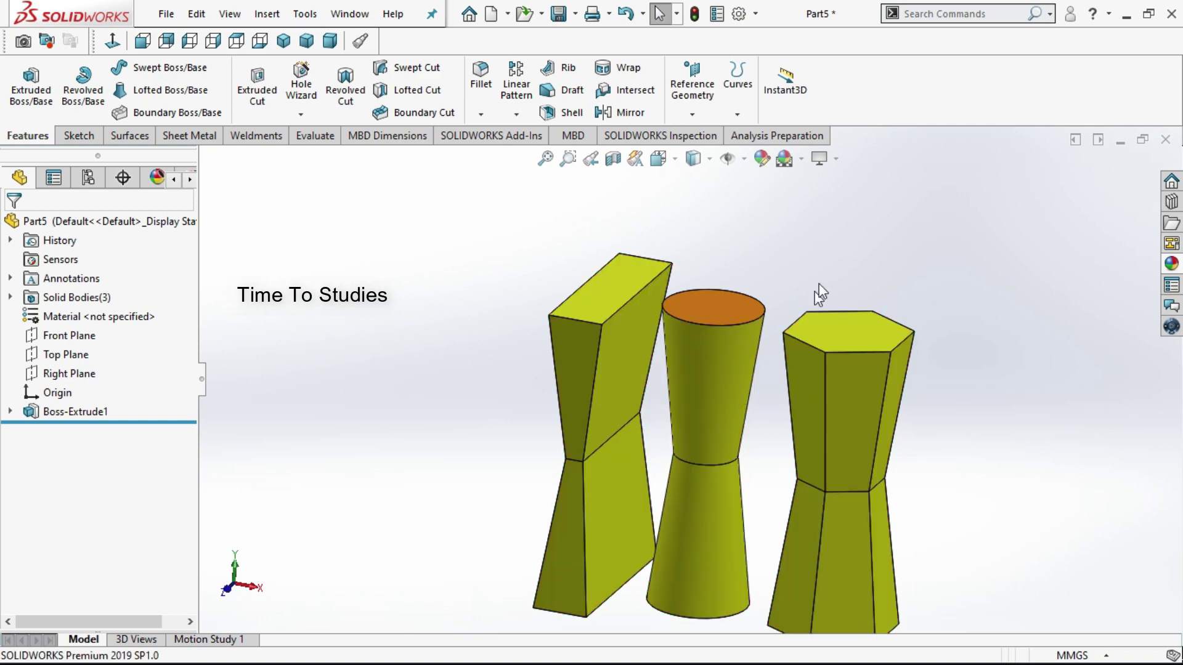
middle_click_drag(796, 252, 815, 282)
middle_click_drag(909, 312, 930, 367)
middle_click_drag(750, 264, 786, 335)
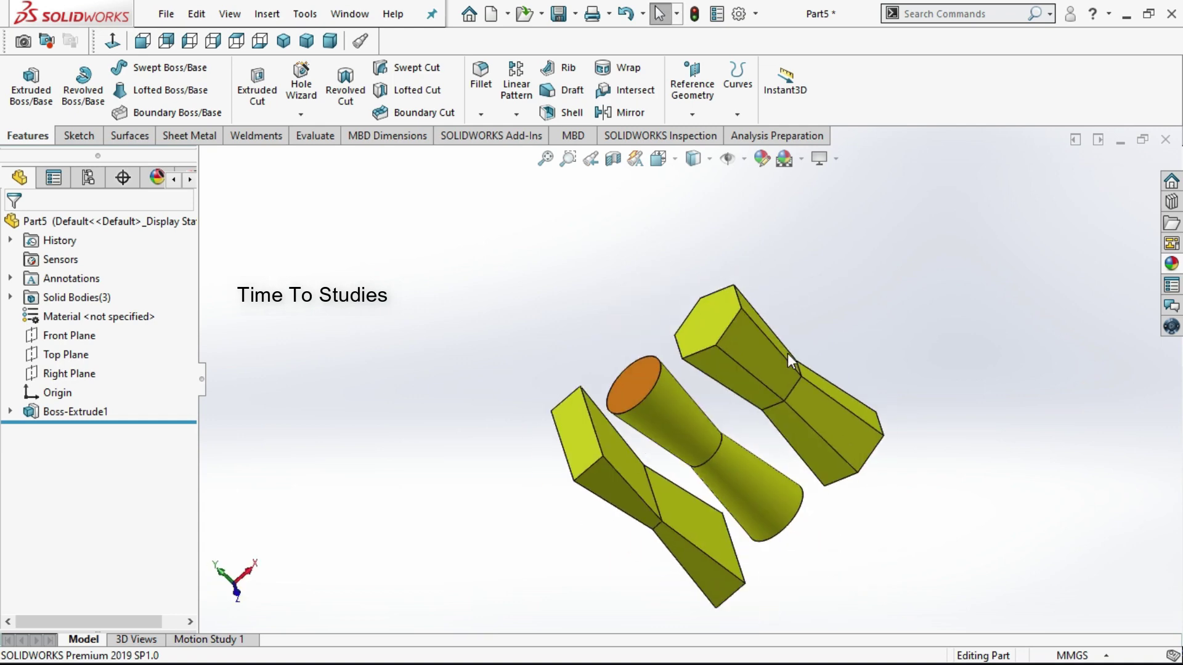
scroll(686, 372, "down", 2)
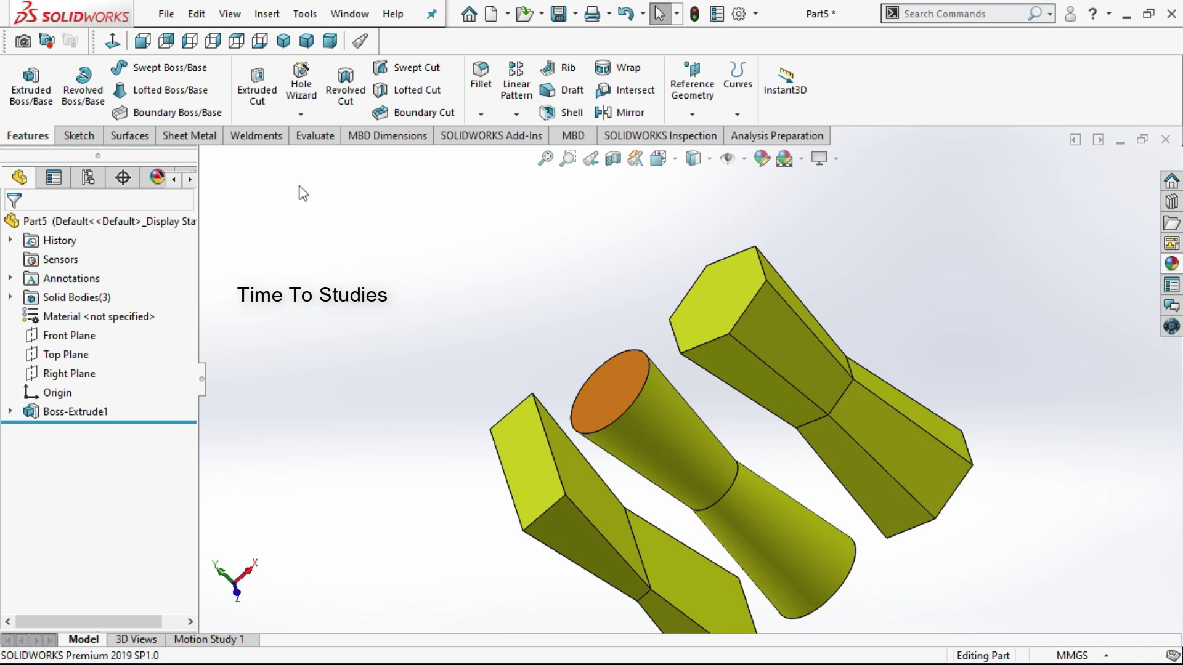